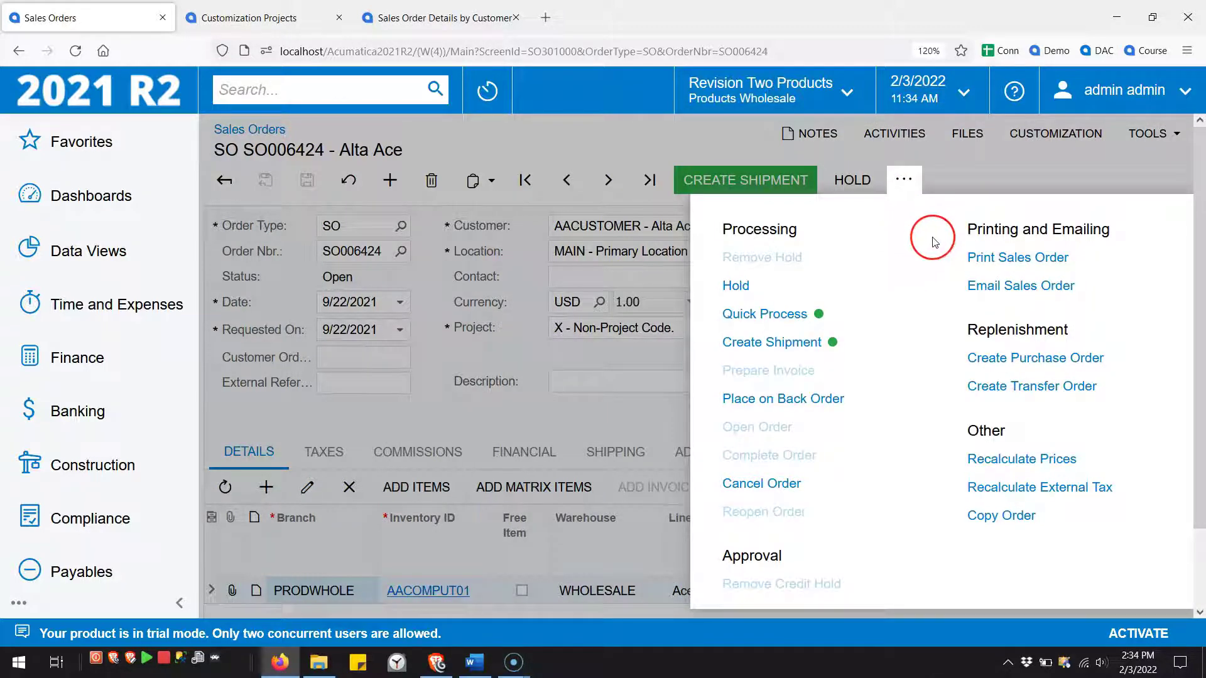
- Copy the sales order's customer ID into the Customer ID parameter of the Sales Order Details by Customer report
{"action": "left_click", "coordinate": [905, 180]}
{"action": "left_click", "coordinate": [721, 224]}
{"action": "key", "text": "ctrl+c"}
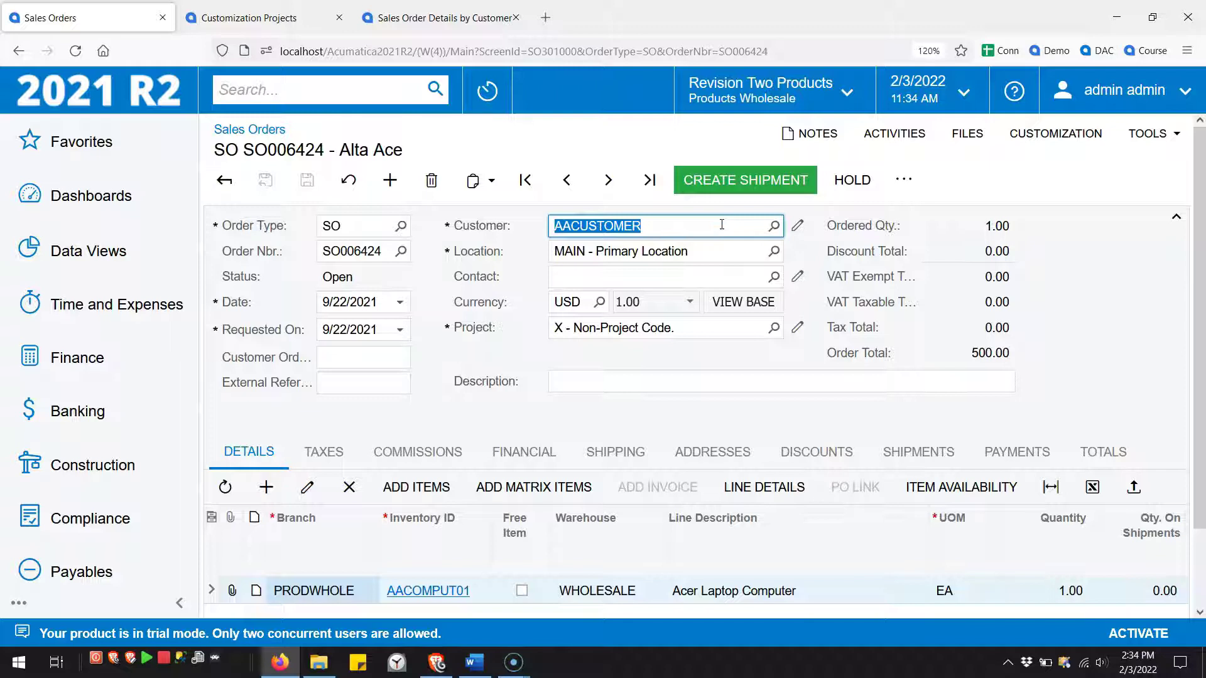
{"action": "left_click", "coordinate": [462, 19]}
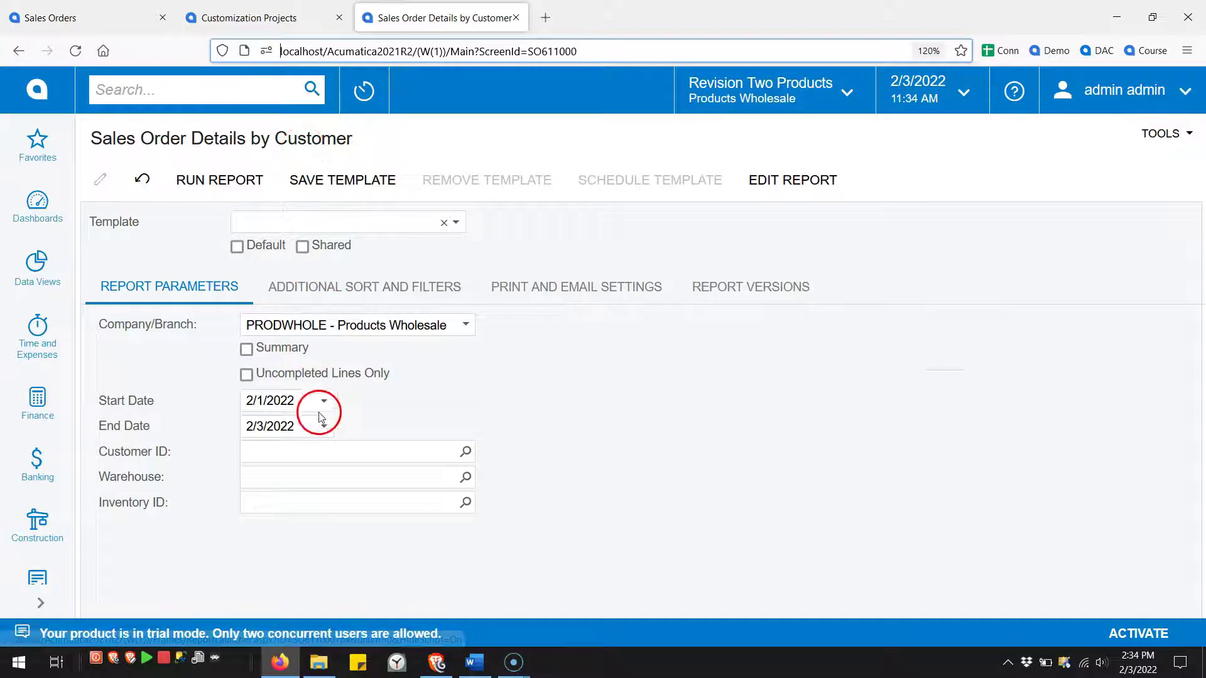
{"action": "left_click", "coordinate": [308, 452]}
{"action": "key", "text": "ctrl+v"}
- Restrict the report to uncompleted lines only with a start date of 1/1/2020 and run it
{"action": "left_click", "coordinate": [277, 475]}
{"action": "left_click", "coordinate": [288, 374]}
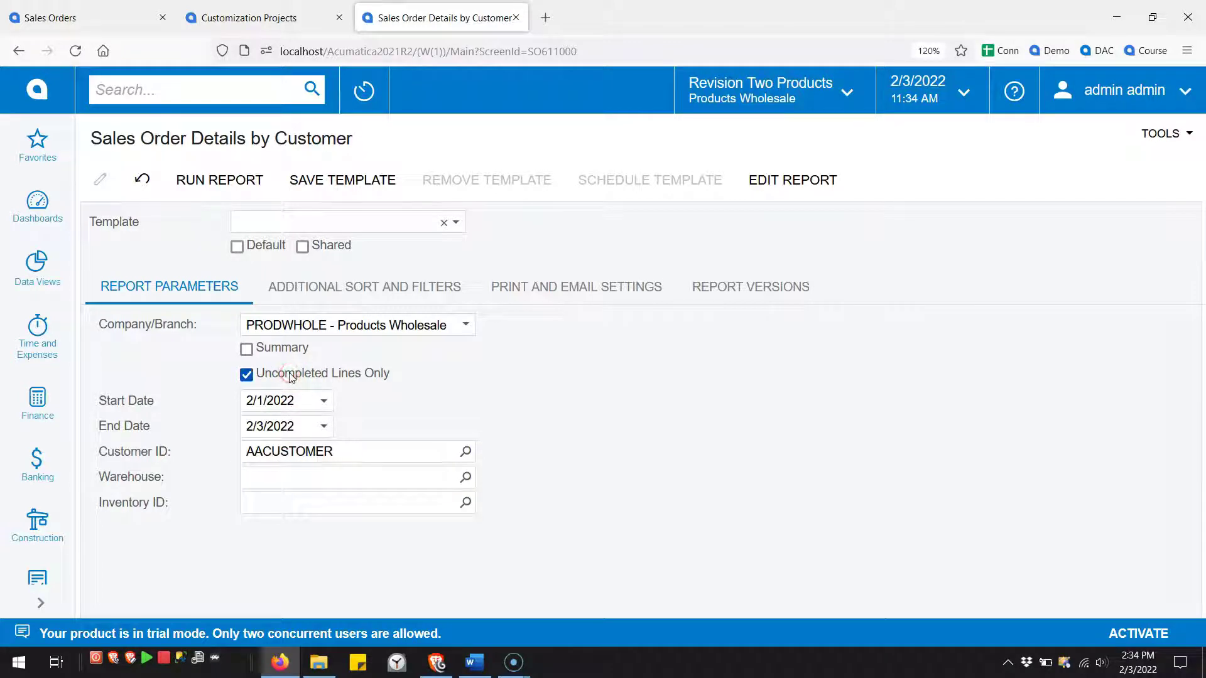
{"action": "left_click", "coordinate": [294, 400]}
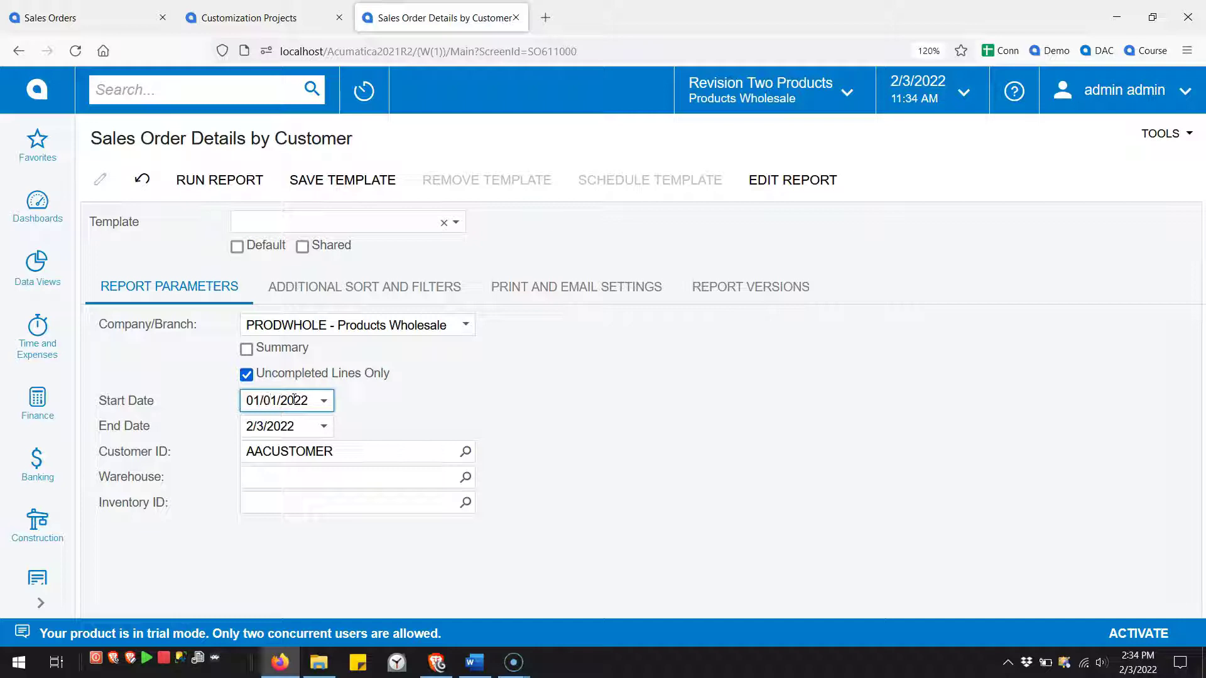
{"action": "left_click", "coordinate": [593, 426]}
{"action": "left_click", "coordinate": [237, 181]}
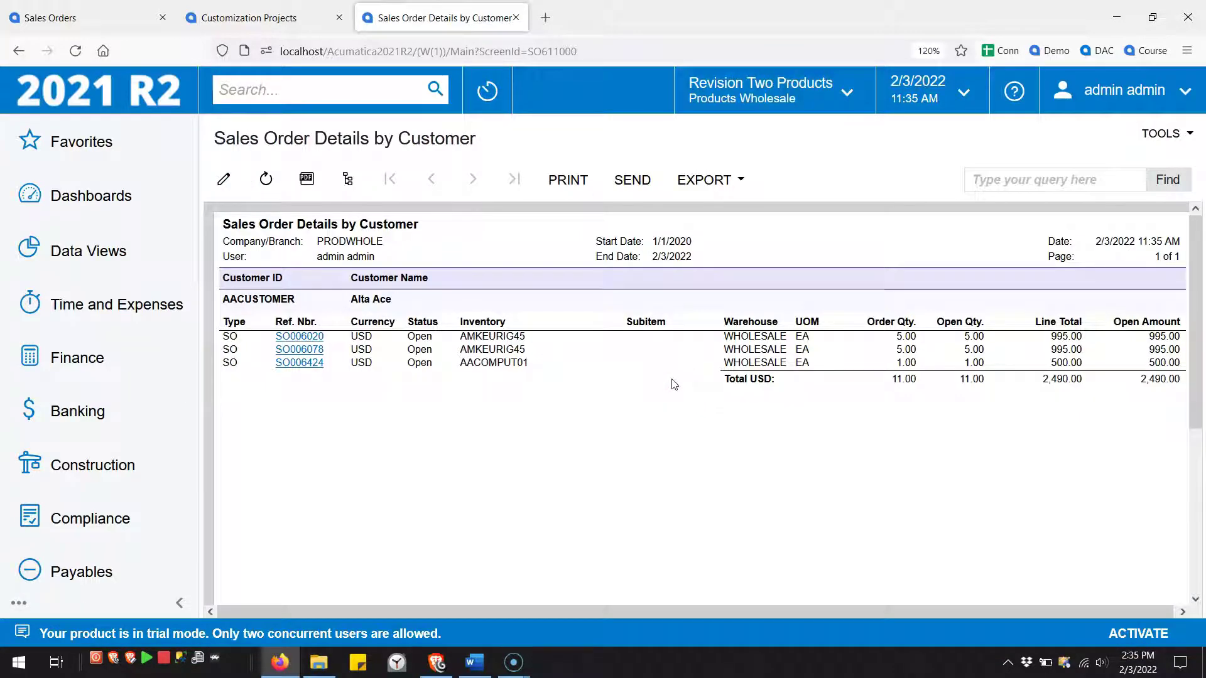
- Add a new customization project named SalesOrdersMenu and save it
{"action": "left_click", "coordinate": [107, 19]}
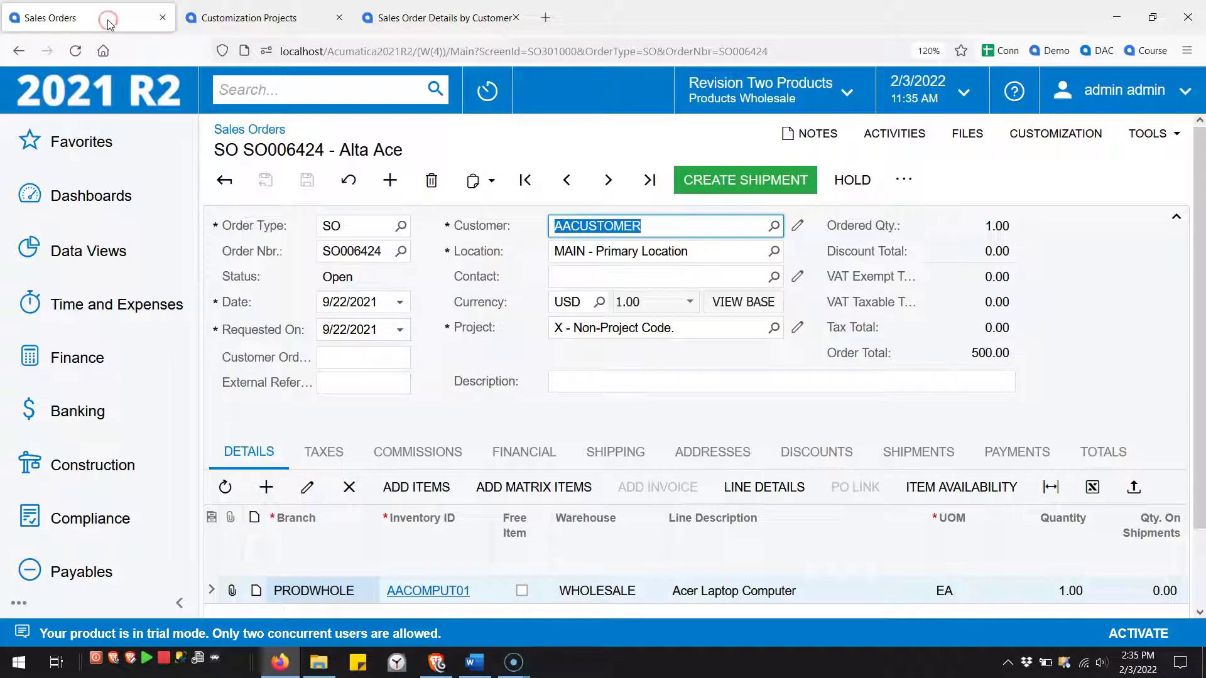
{"action": "left_click", "coordinate": [267, 24]}
{"action": "left_click", "coordinate": [225, 179]}
{"action": "left_click", "coordinate": [338, 413]}
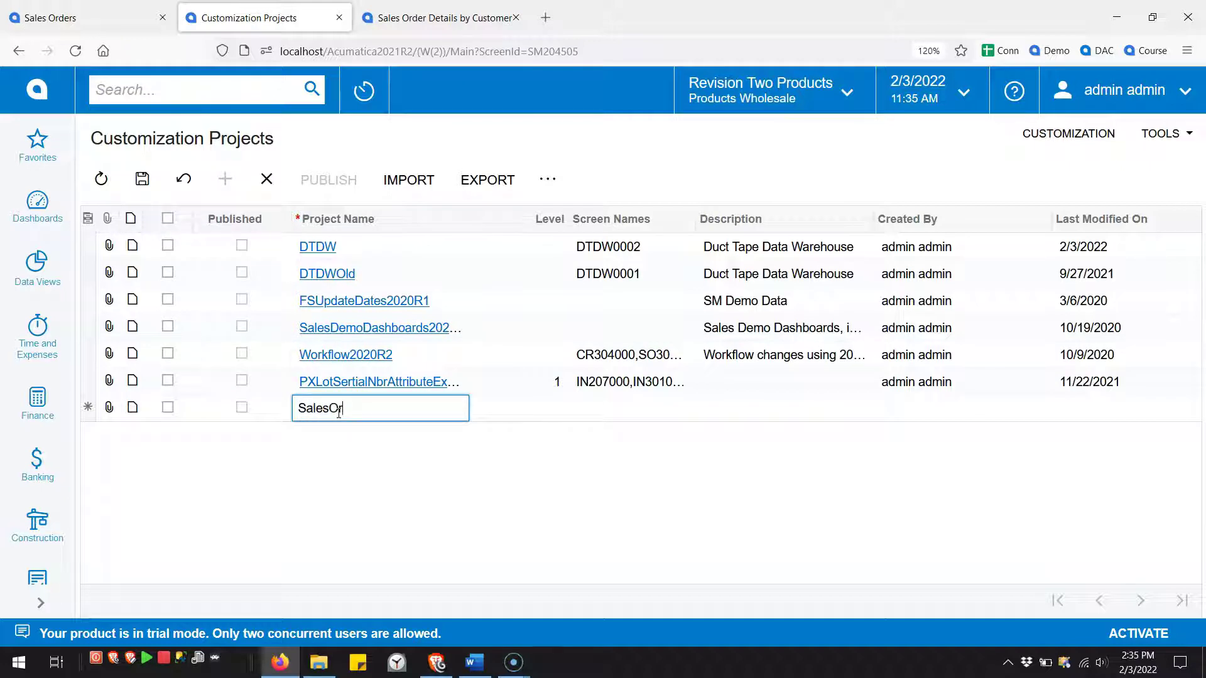
{"action": "type", "text": "SalesOrdersMenu"}
{"action": "key", "text": "Tab"}
{"action": "left_click", "coordinate": [140, 179]}
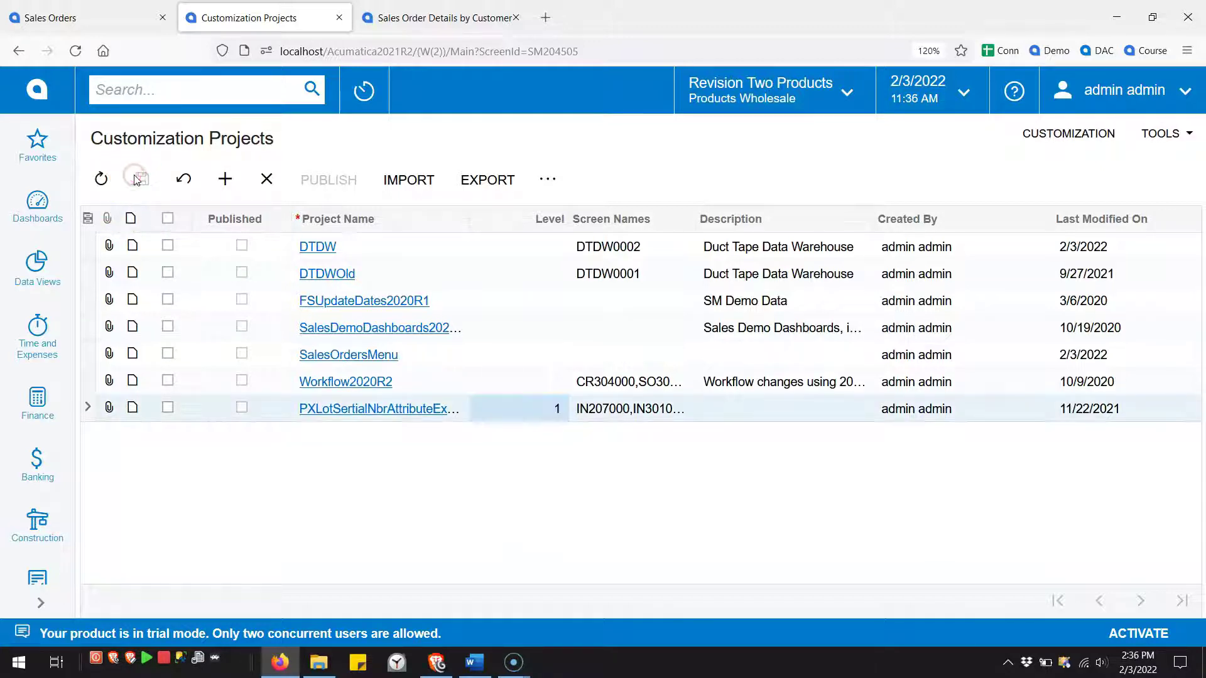
- Open the SalesOrdersMenu project and add the existing Sales Orders screen, SO301000, for customization
{"action": "left_click", "coordinate": [326, 353]}
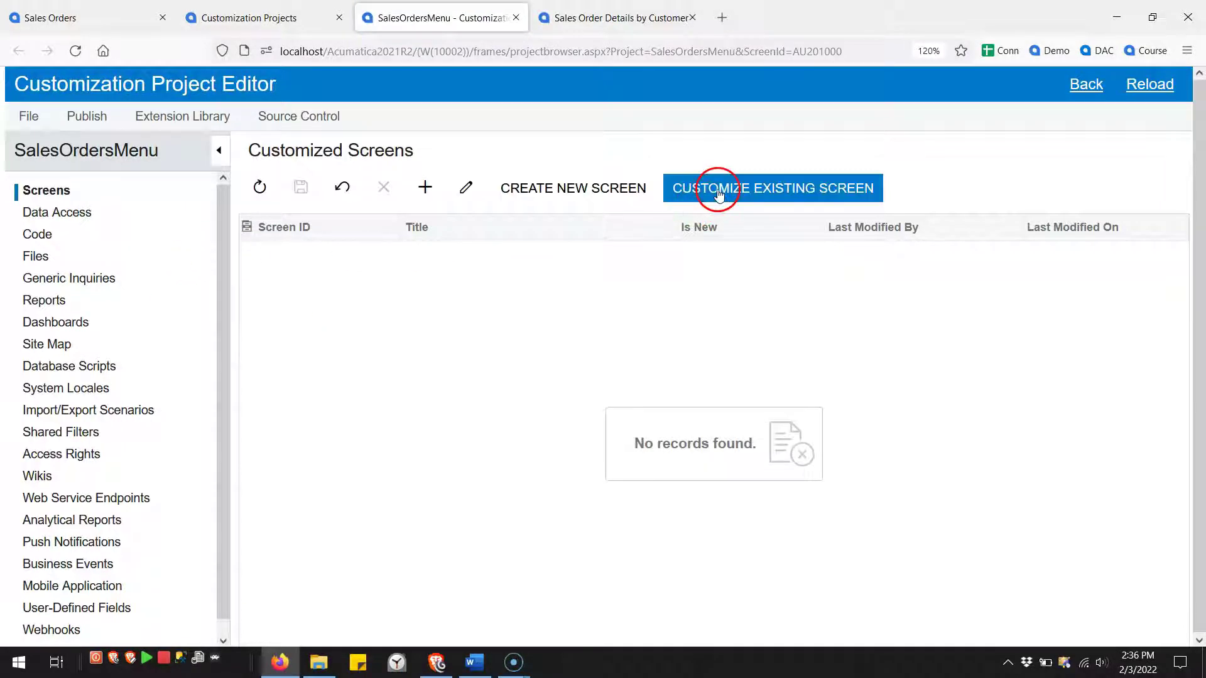
{"action": "left_click", "coordinate": [719, 196]}
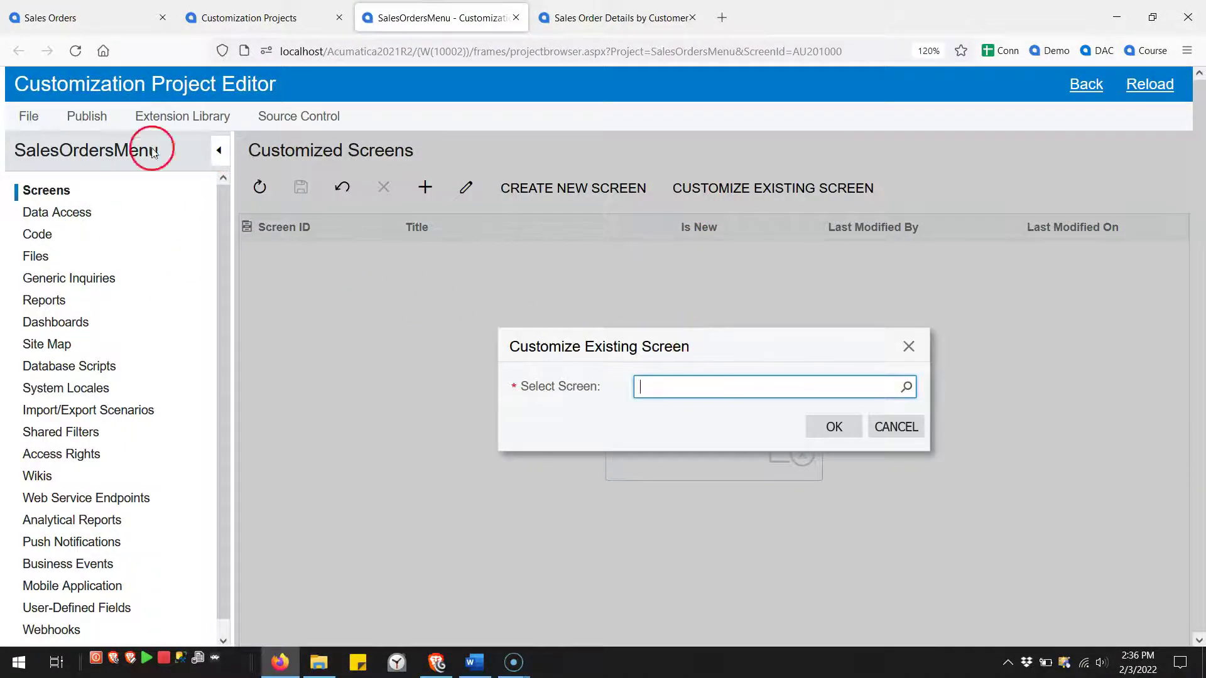
{"action": "left_click", "coordinate": [82, 18]}
{"action": "left_click", "coordinate": [503, 51]}
{"action": "double_click", "coordinate": [552, 51]}
{"action": "key", "text": "ctrl+c"}
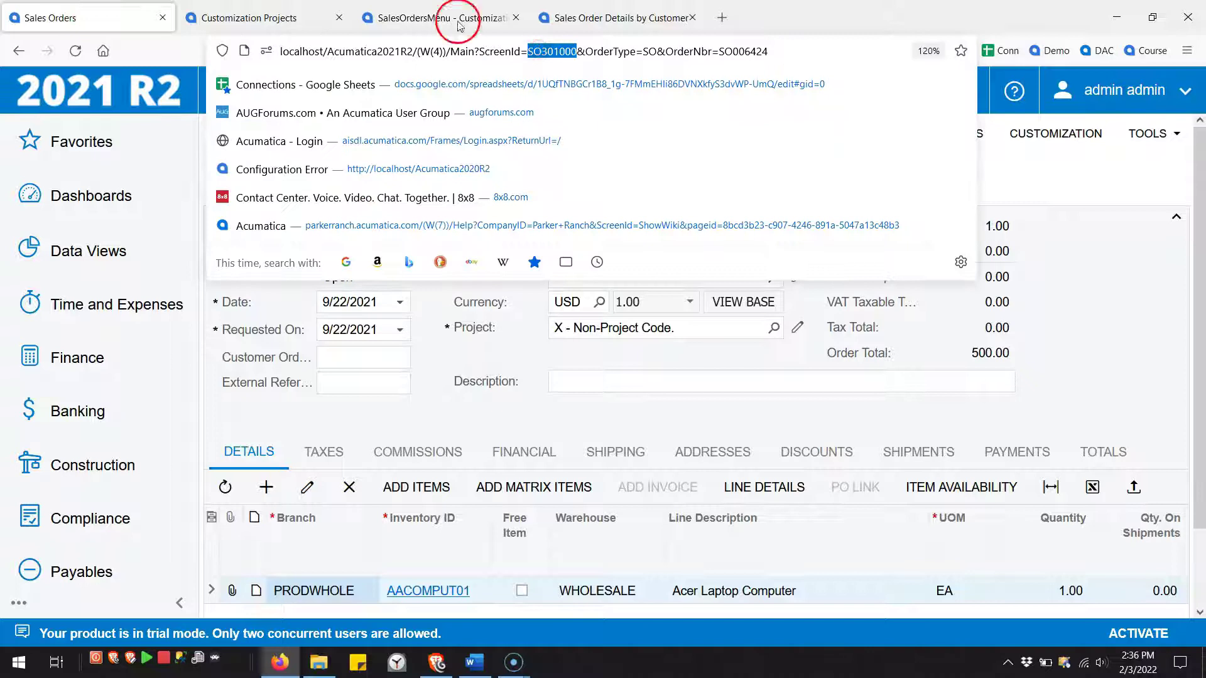
{"action": "left_click", "coordinate": [461, 25]}
{"action": "left_click", "coordinate": [909, 386]}
{"action": "key", "text": "ctrl+v"}
{"action": "double_click", "coordinate": [880, 519]}
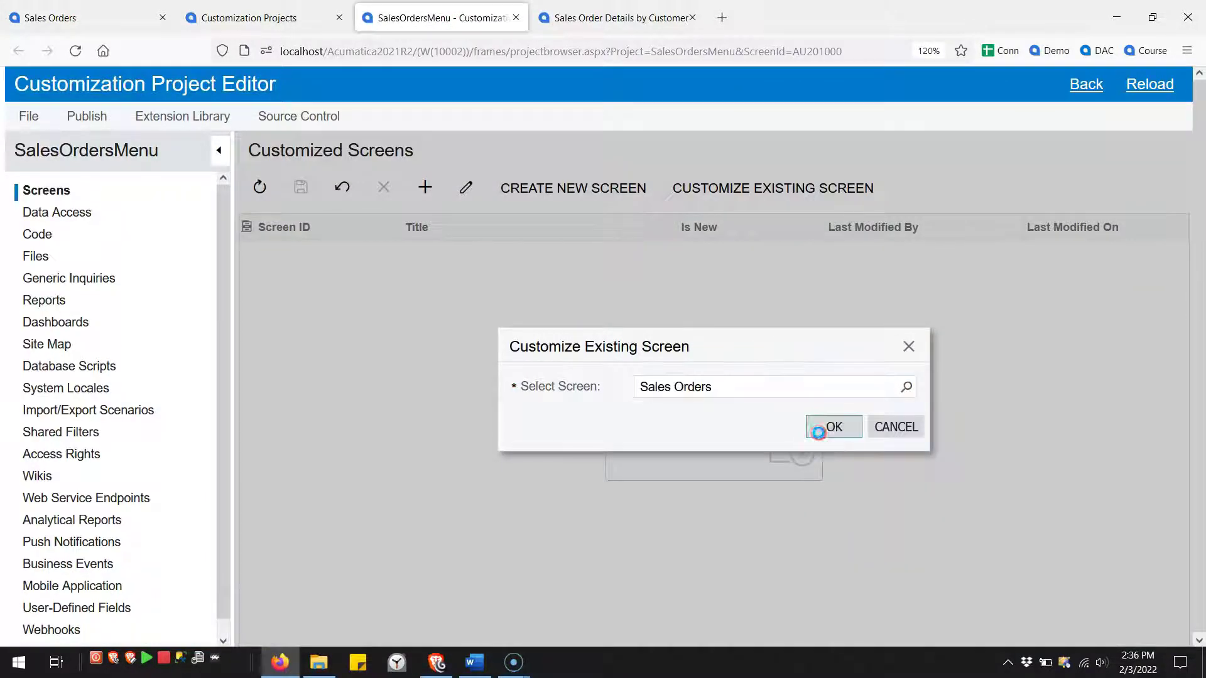
{"action": "left_click", "coordinate": [818, 433]}
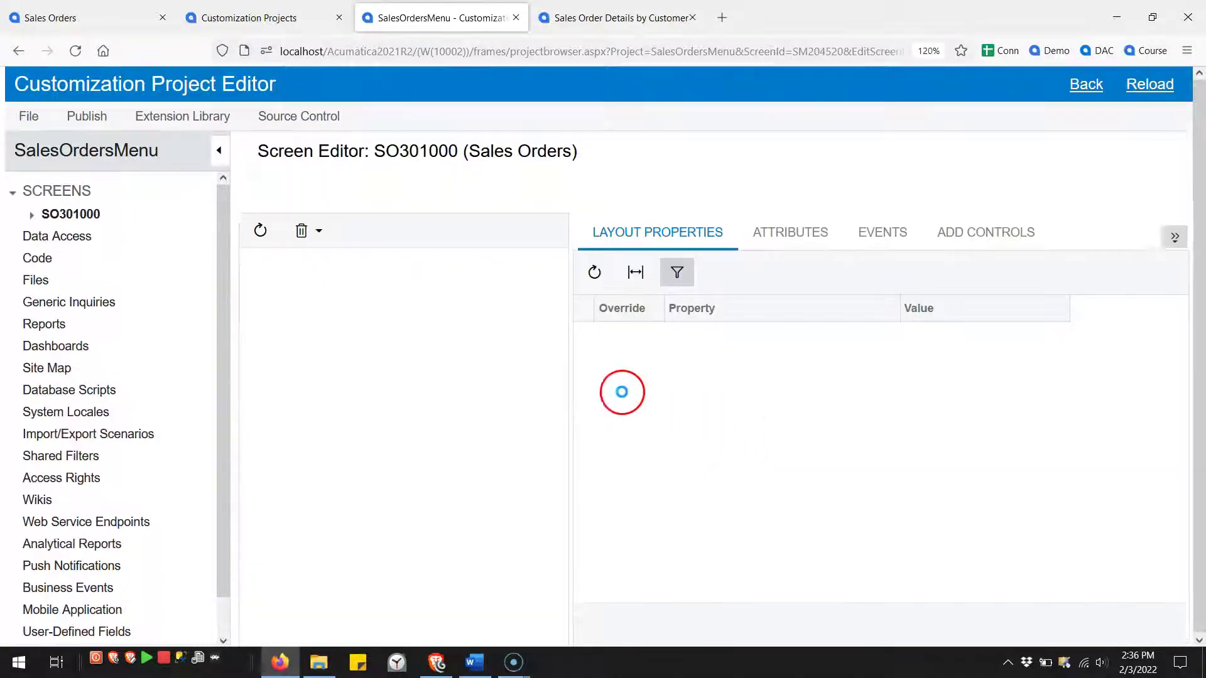
- Add an action category for SO301000 with both category name and display name set to Entering Order
{"action": "left_click", "coordinate": [32, 215]}
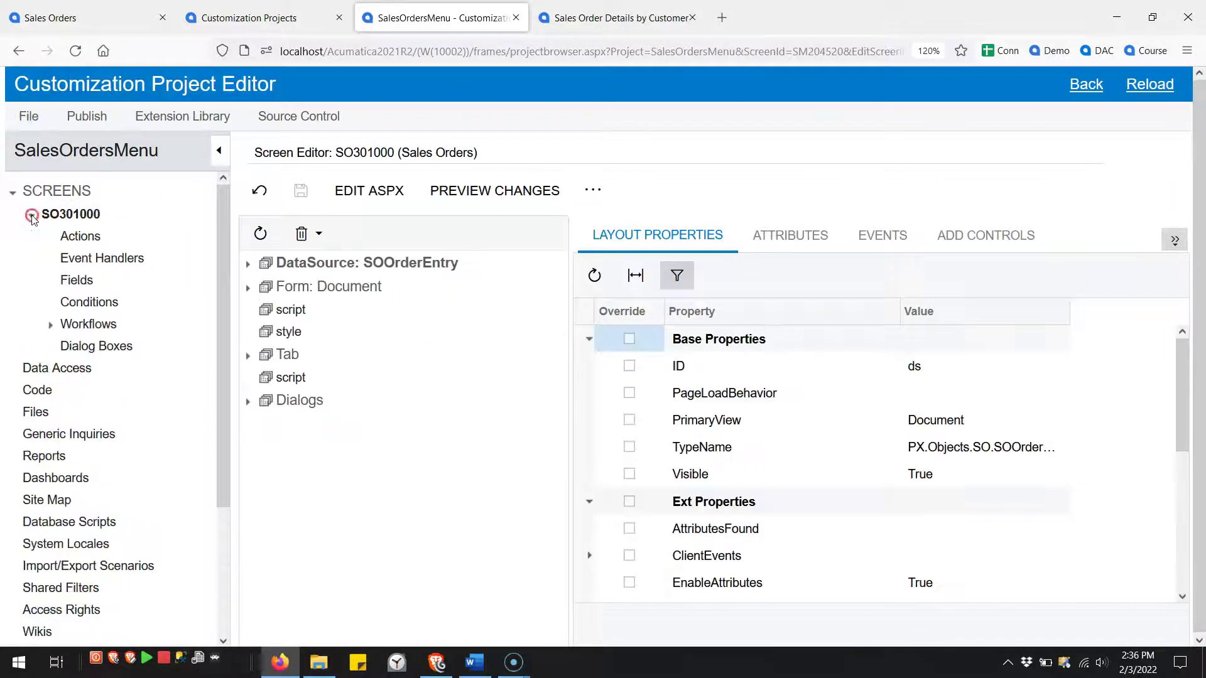
{"action": "left_click", "coordinate": [65, 236]}
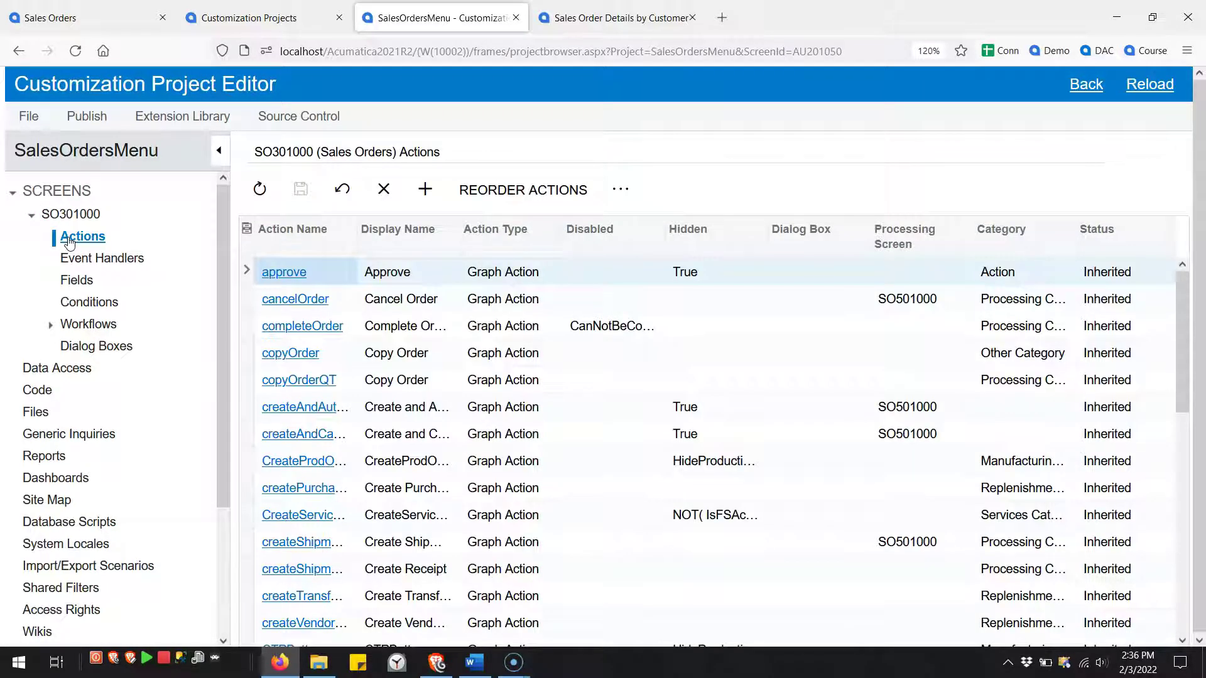
{"action": "left_click", "coordinate": [619, 190]}
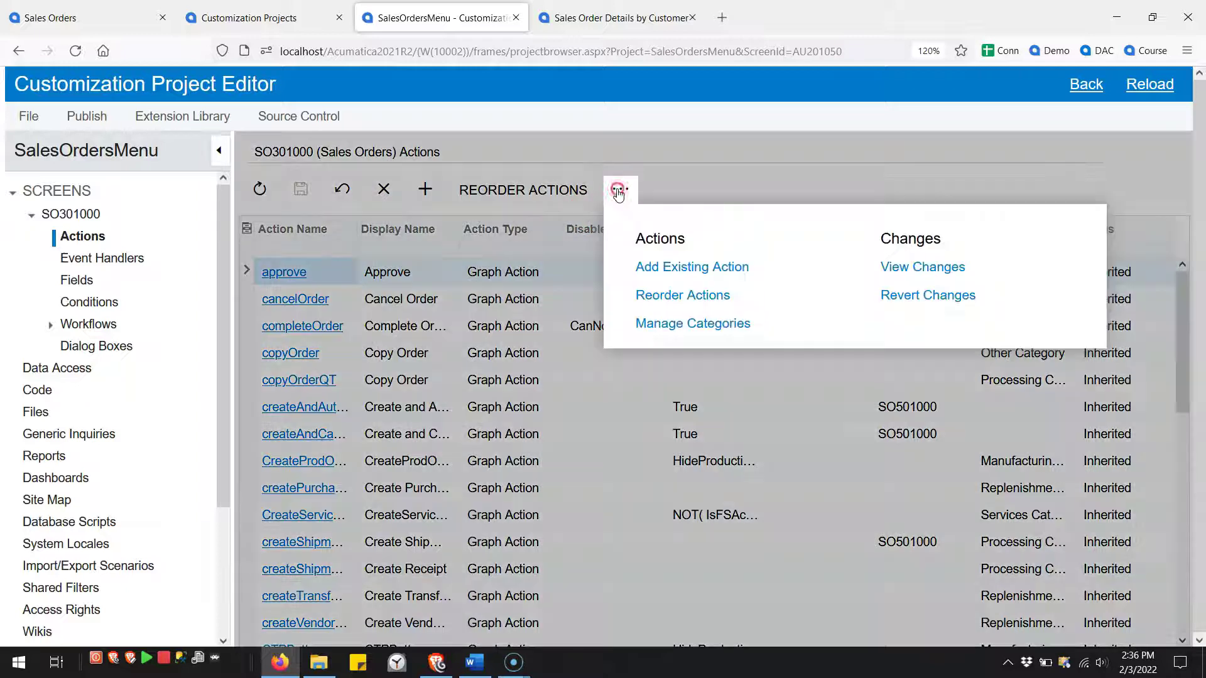
{"action": "left_click", "coordinate": [675, 326]}
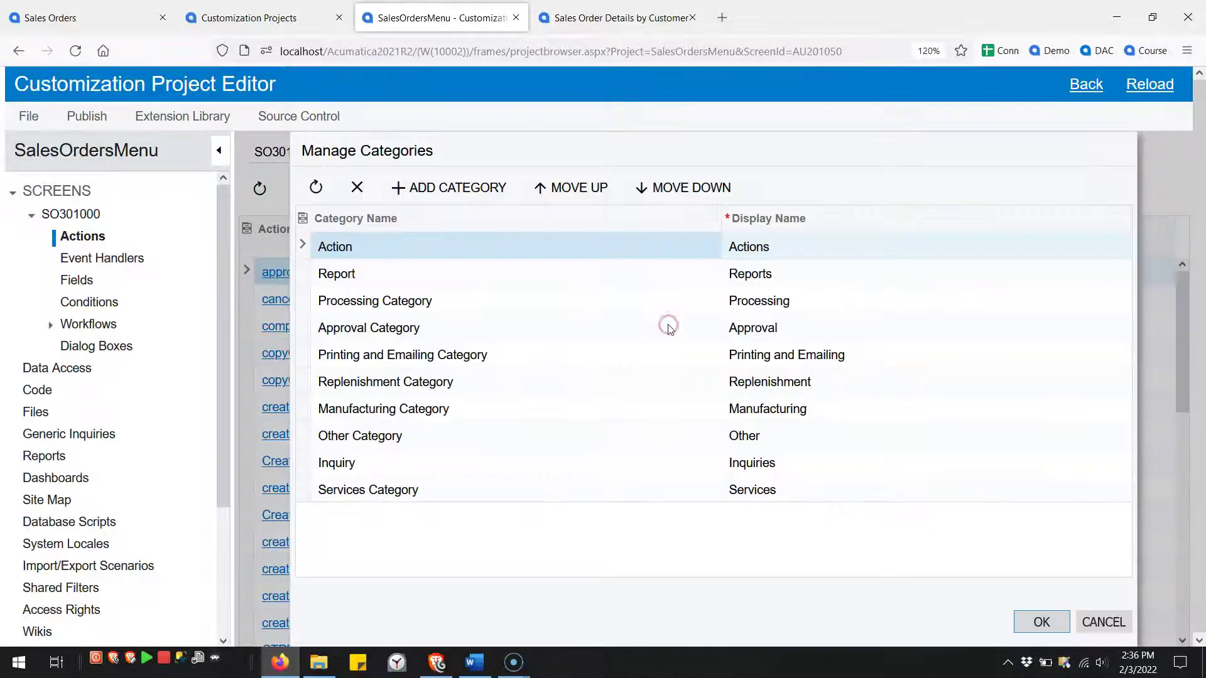
{"action": "left_click", "coordinate": [459, 190]}
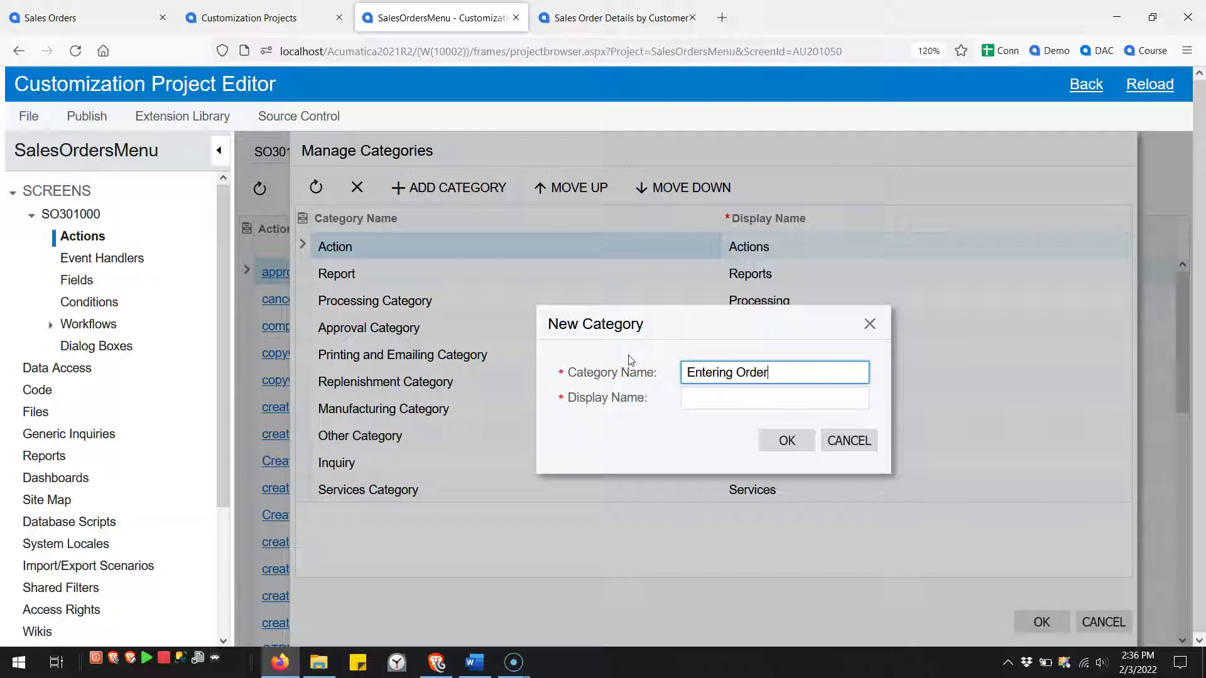
{"action": "key", "text": "ctrl+a"}
{"action": "key", "text": "ctrl+c"}
{"action": "left_click", "coordinate": [731, 393]}
{"action": "key", "text": "ctrl+v"}
{"action": "left_click", "coordinate": [775, 440]}
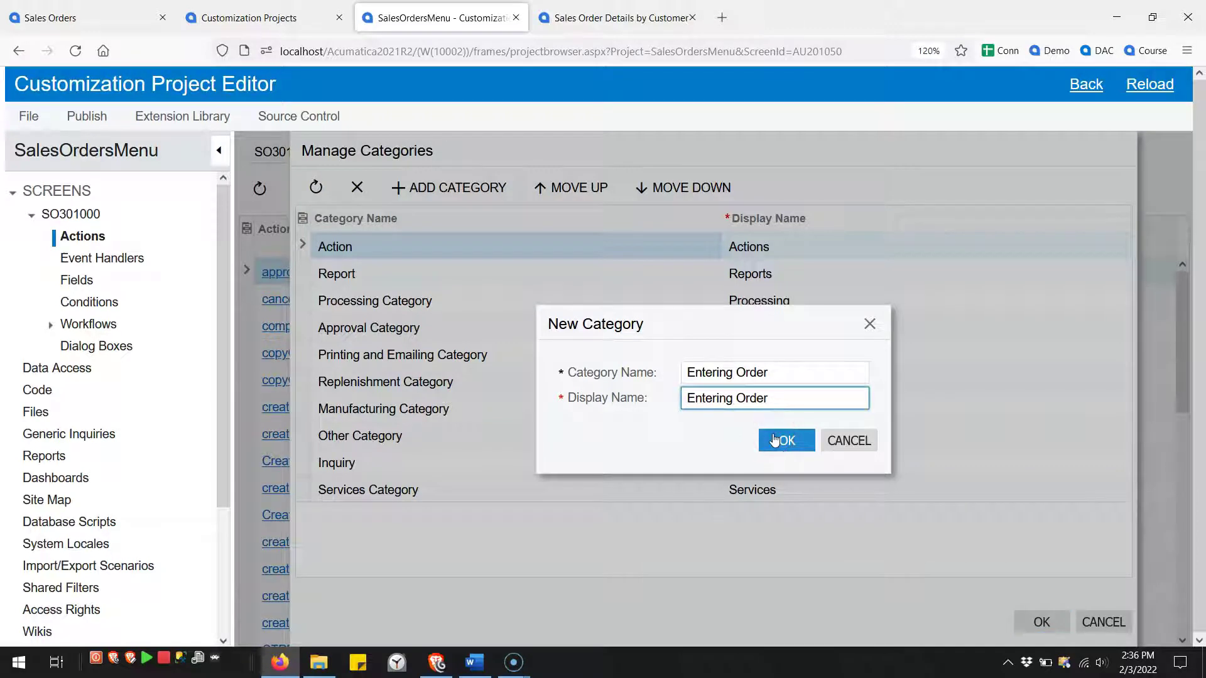
{"action": "left_click", "coordinate": [774, 440]}
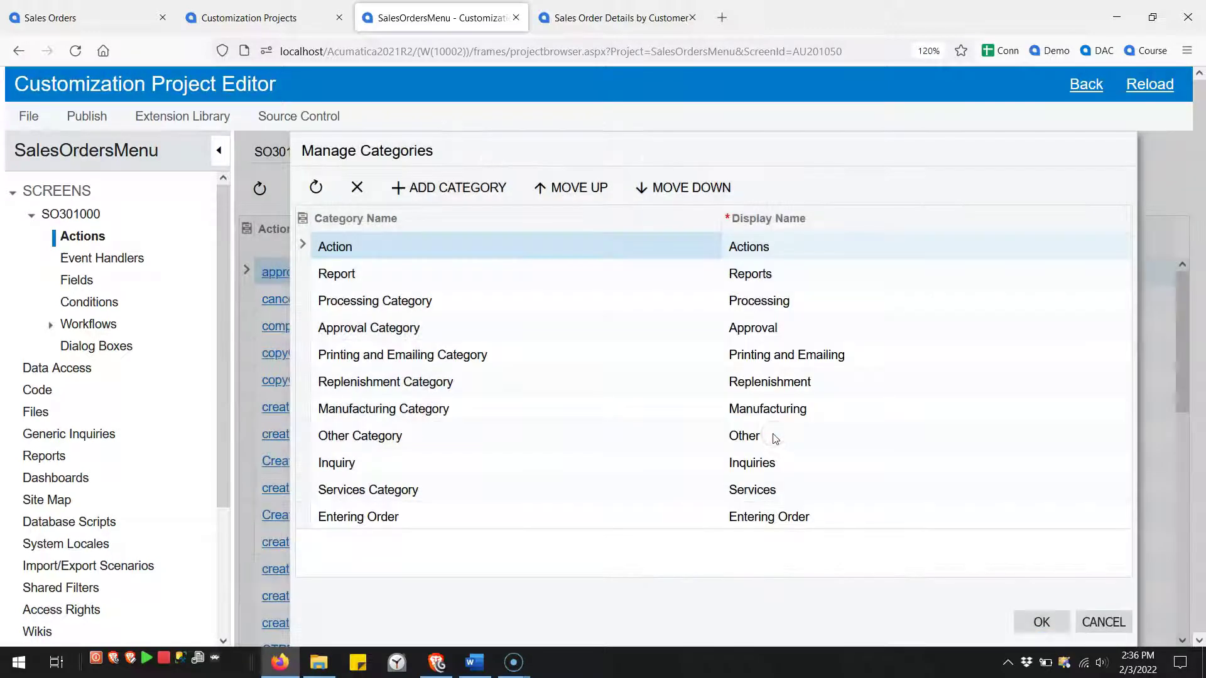
- Move the Entering Order category to the first place in the category list and confirm the category changes
{"action": "left_click", "coordinate": [648, 519]}
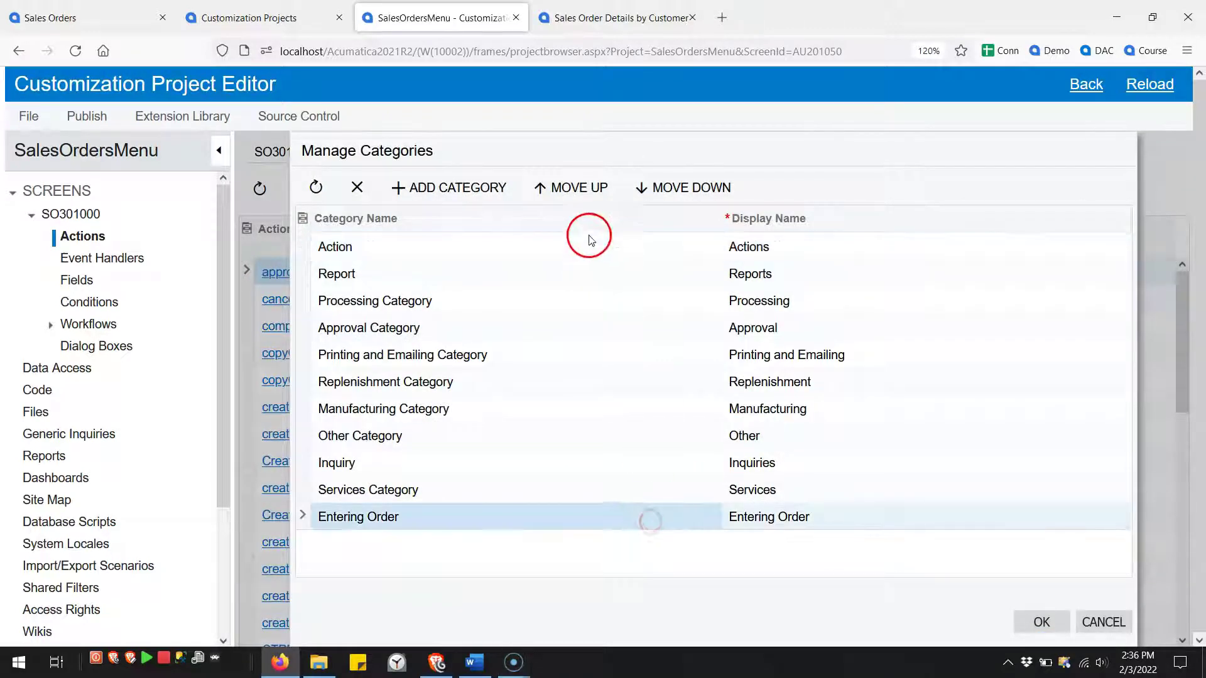
{"action": "left_click", "coordinate": [570, 196]}
{"action": "left_click", "coordinate": [570, 196]}
{"action": "left_click", "coordinate": [570, 196]}
{"action": "left_click", "coordinate": [570, 196]}
{"action": "left_click", "coordinate": [571, 195]}
{"action": "left_click", "coordinate": [570, 196]}
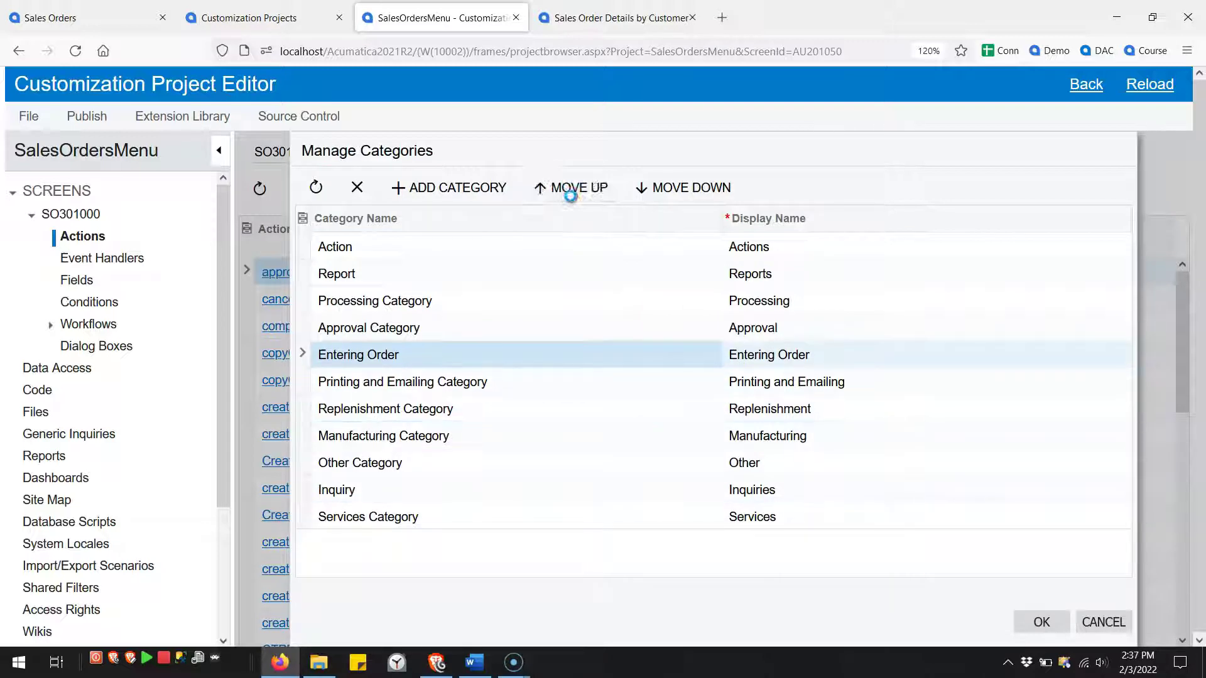
{"action": "left_click", "coordinate": [570, 196]}
{"action": "left_click", "coordinate": [570, 196]}
{"action": "left_click", "coordinate": [570, 196]}
{"action": "left_click", "coordinate": [570, 196]}
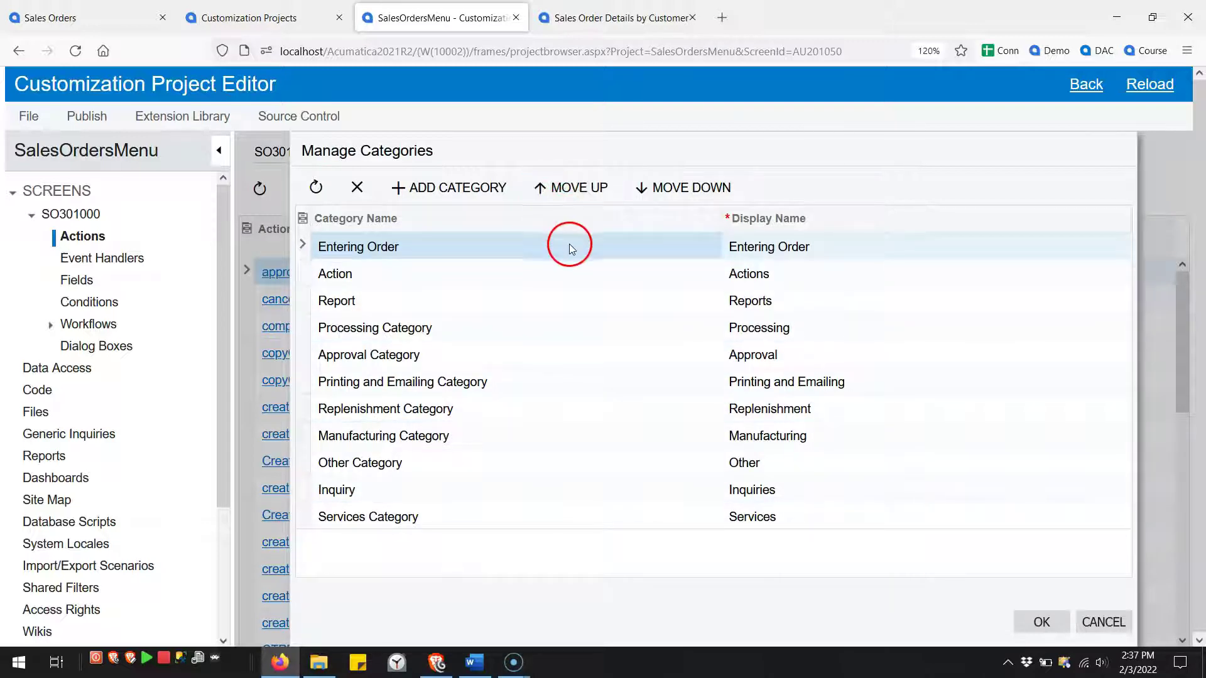
{"action": "left_click", "coordinate": [1035, 615]}
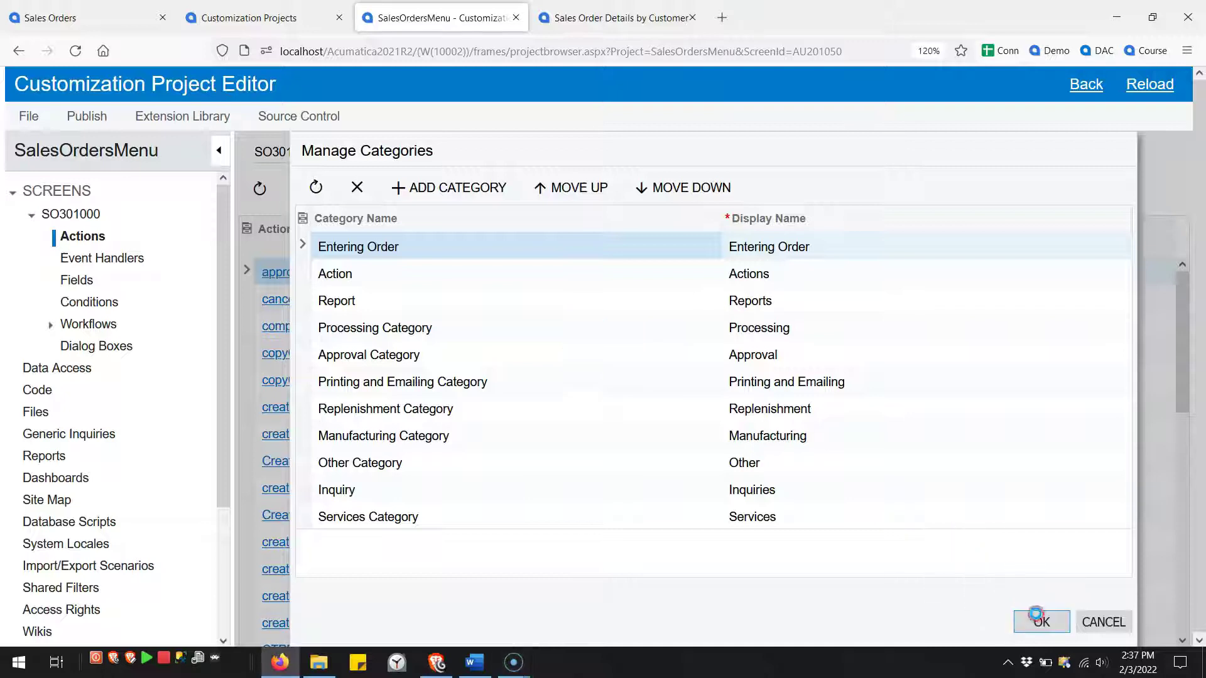
- Create a new action with name and display name All Customer Order Lines and assign it to the Entering Order category
{"action": "left_click", "coordinate": [429, 189]}
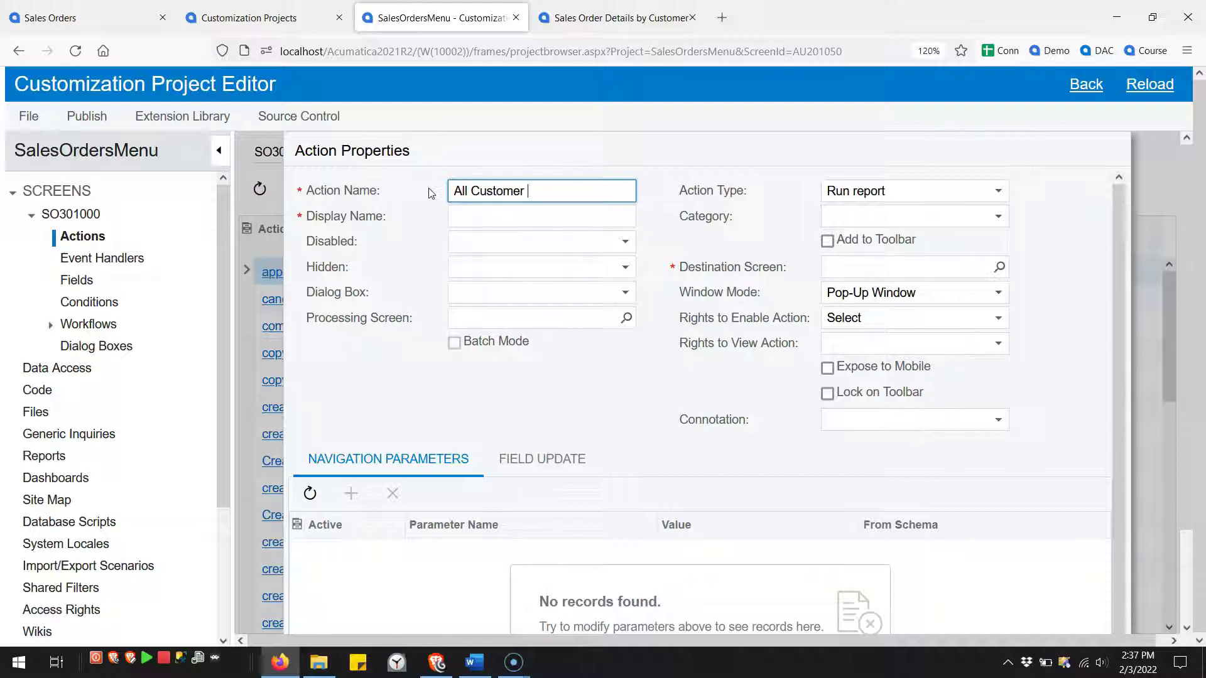
{"action": "type", "text": "s"}
{"action": "key", "text": "Tab"}
{"action": "left_click", "coordinate": [447, 188]}
{"action": "left_click", "coordinate": [634, 215]}
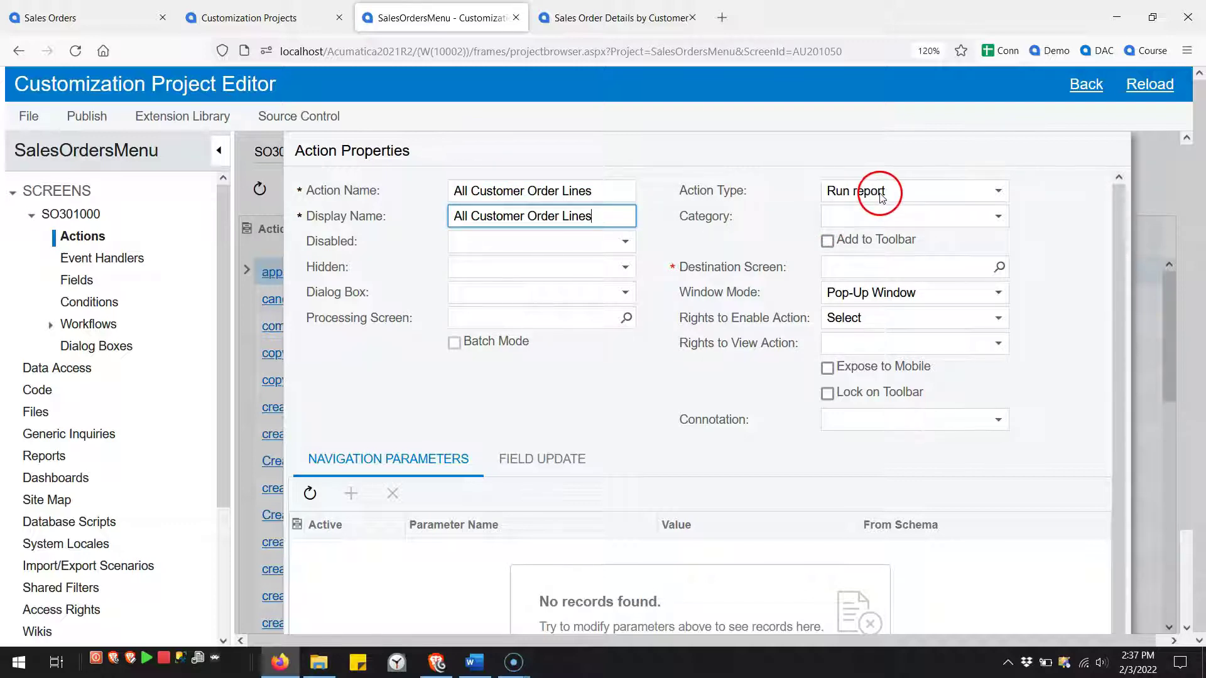
{"action": "left_click", "coordinate": [885, 216]}
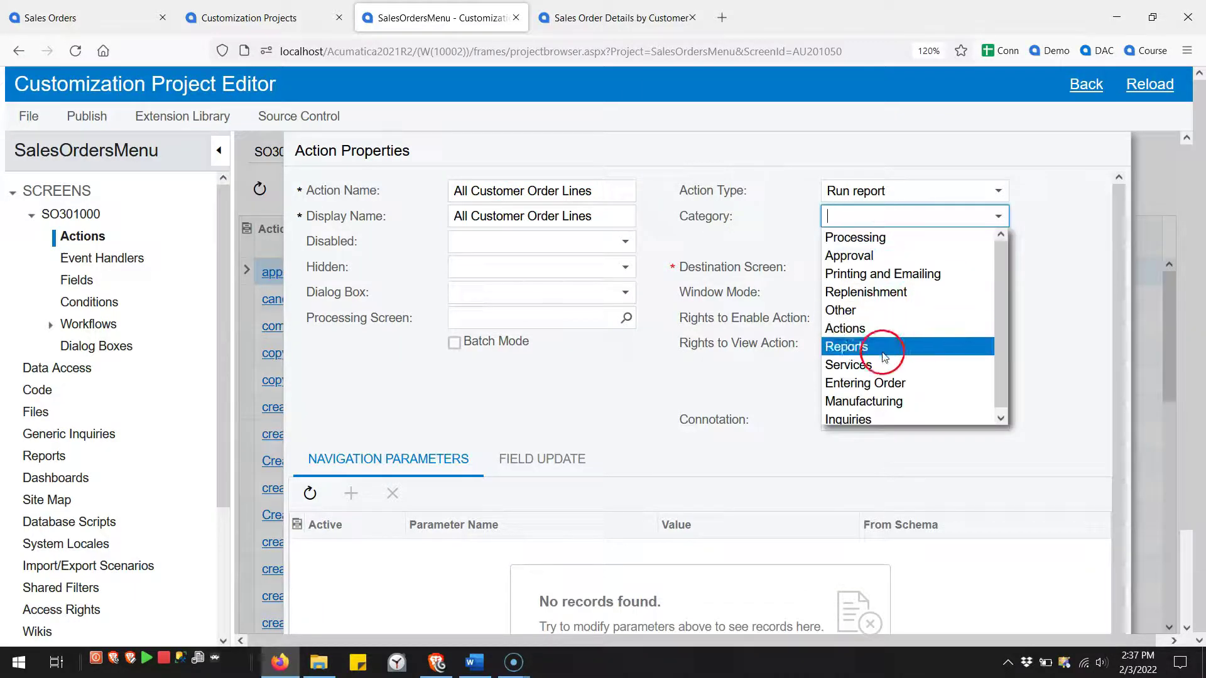
{"action": "left_click", "coordinate": [883, 385]}
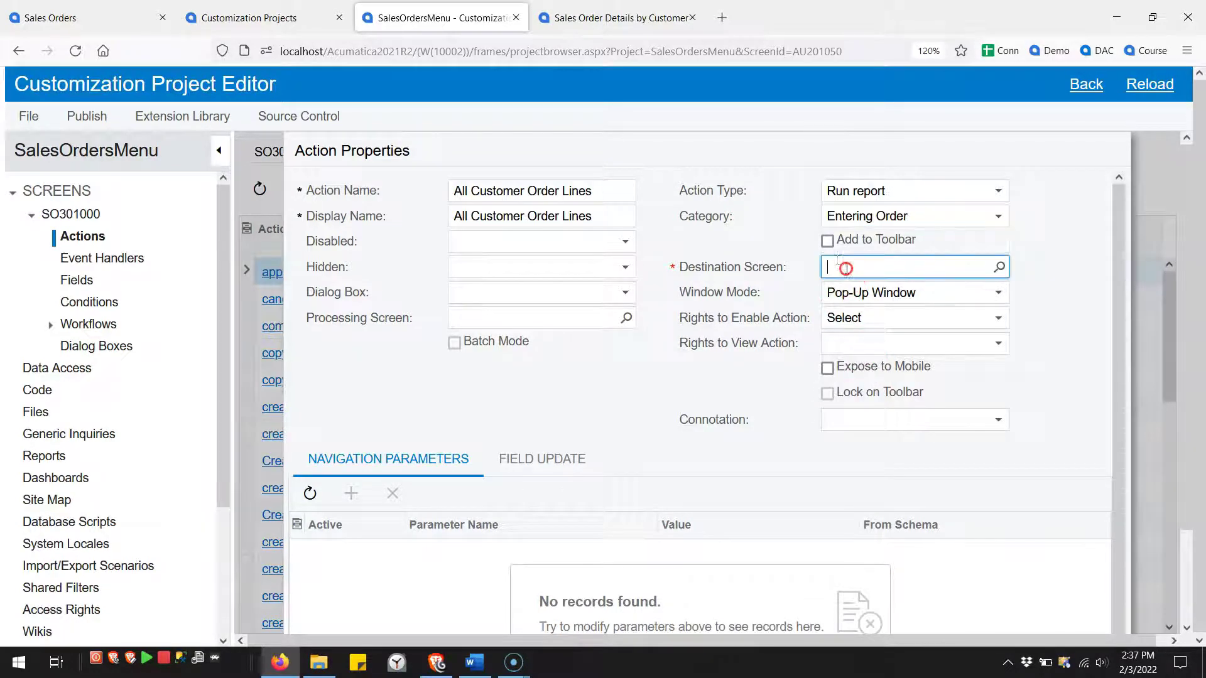
- Set the action's destination screen to the Sales Order Details by Customer report, SO611000
{"action": "left_click", "coordinate": [599, 20]}
{"action": "left_click", "coordinate": [559, 51]}
{"action": "left_click", "coordinate": [498, 20]}
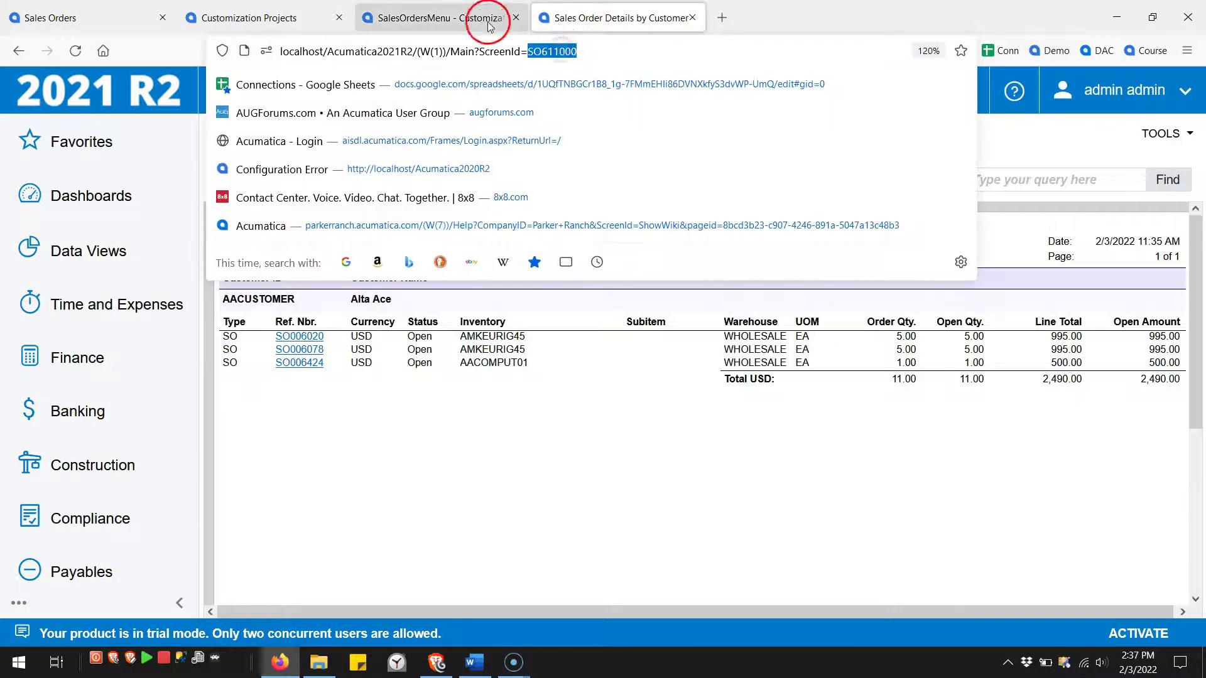
{"action": "left_click", "coordinate": [966, 240]}
{"action": "left_click", "coordinate": [999, 267]}
{"action": "type", "text": "SO611000"}
{"action": "left_click", "coordinate": [970, 399]}
{"action": "left_click", "coordinate": [965, 402]}
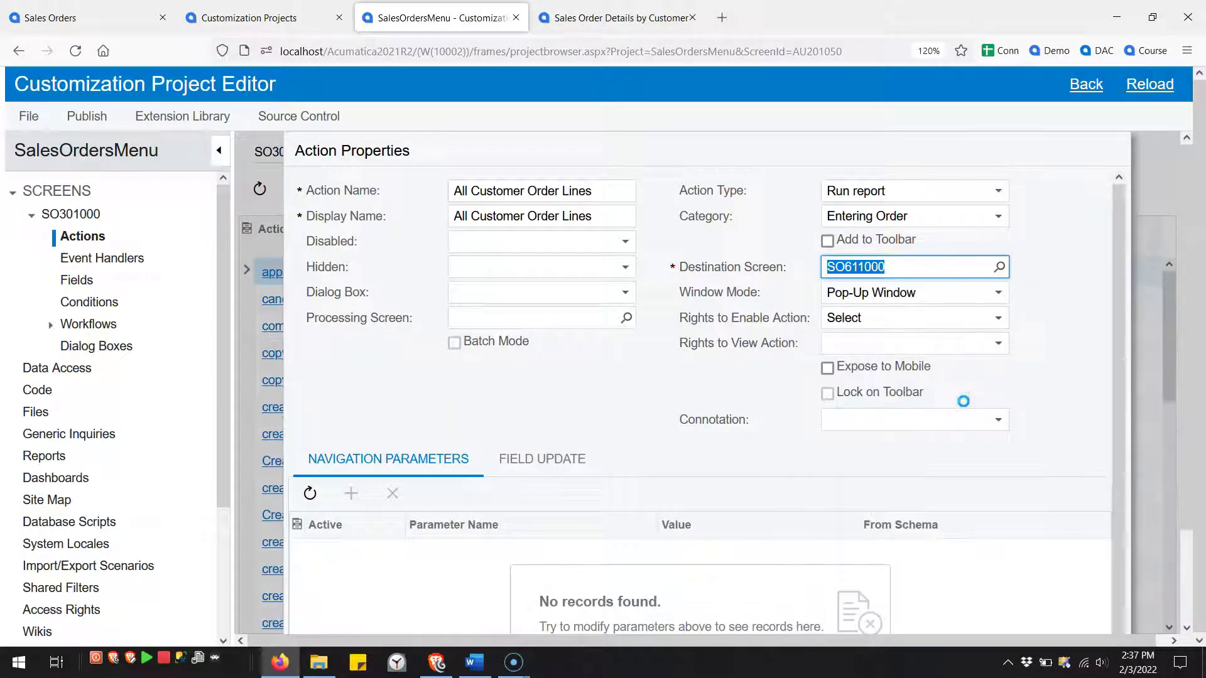
- Set the action's window mode to New Tab and its connotation to Dark
{"action": "left_click", "coordinate": [923, 295]}
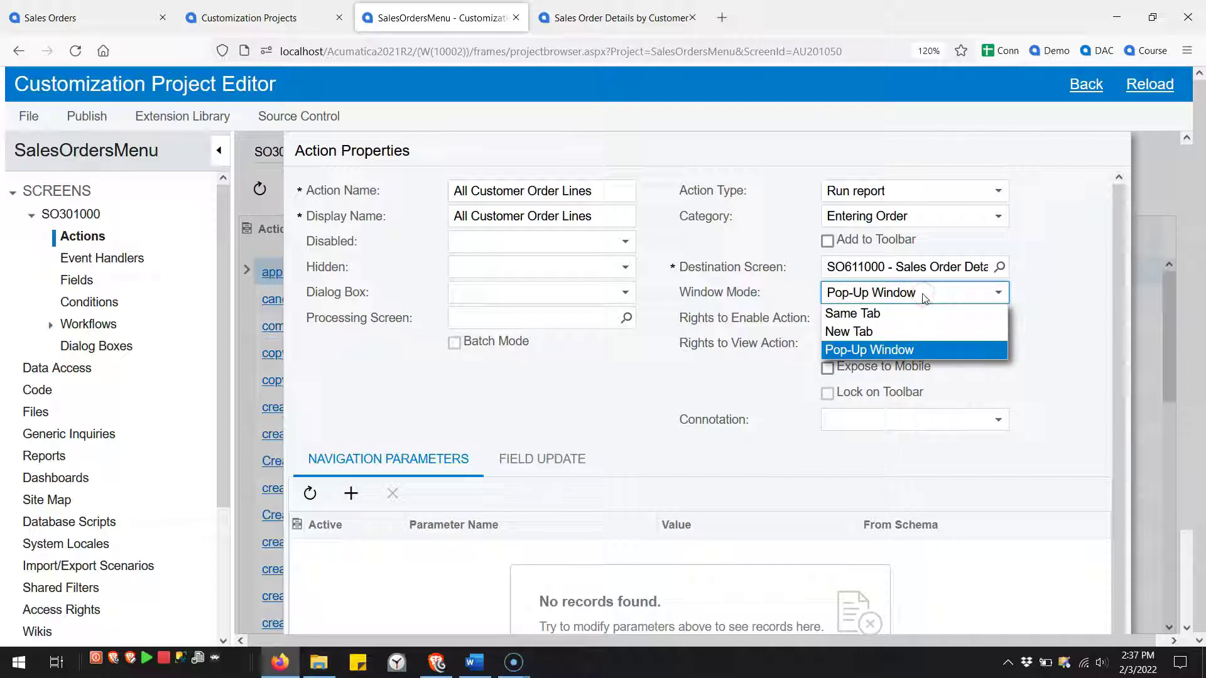
{"action": "left_click", "coordinate": [884, 332]}
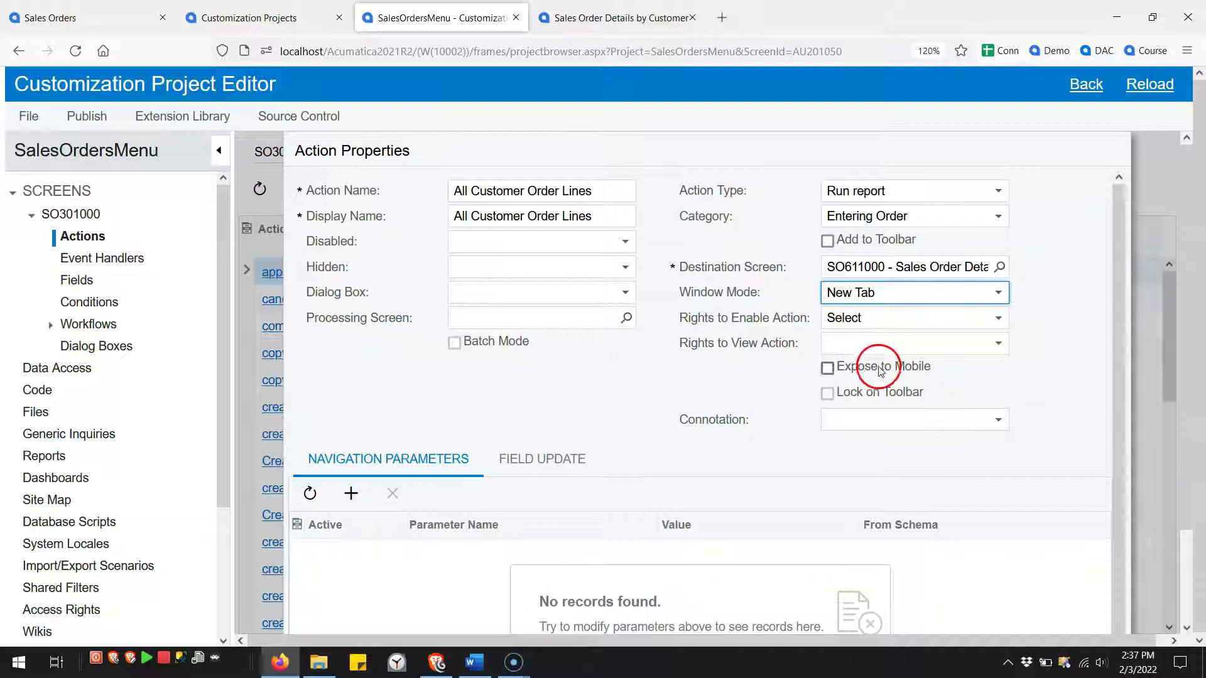
{"action": "left_click", "coordinate": [874, 419]}
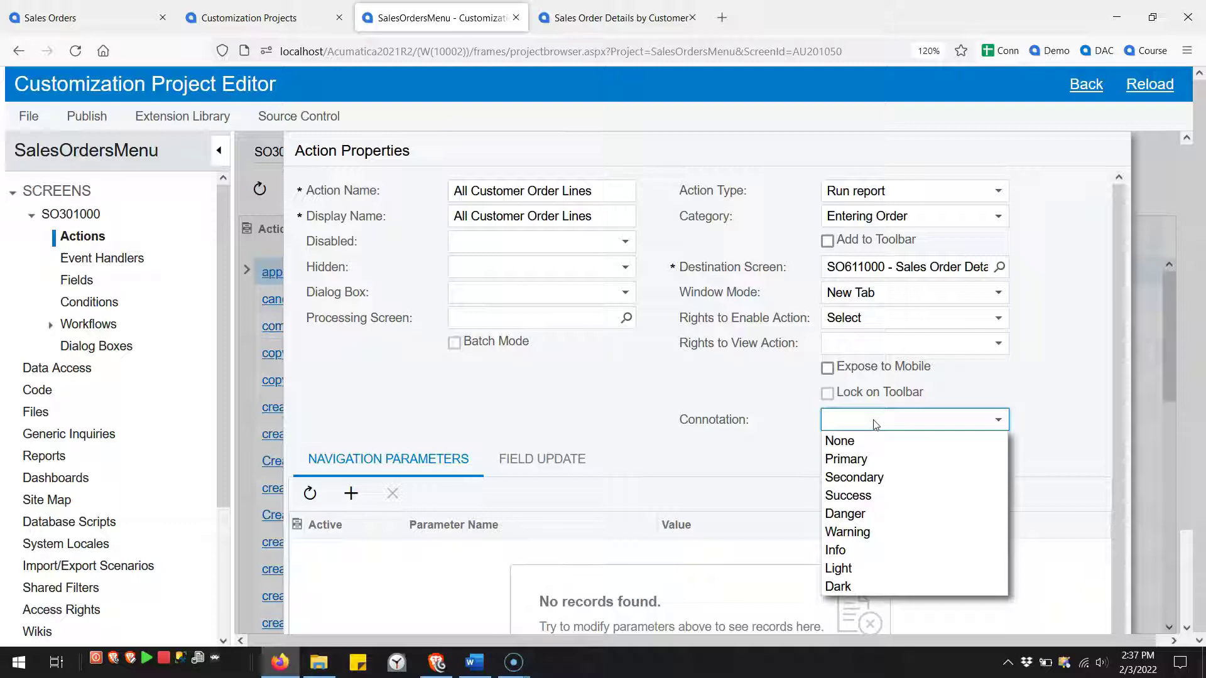
{"action": "left_click", "coordinate": [853, 587]}
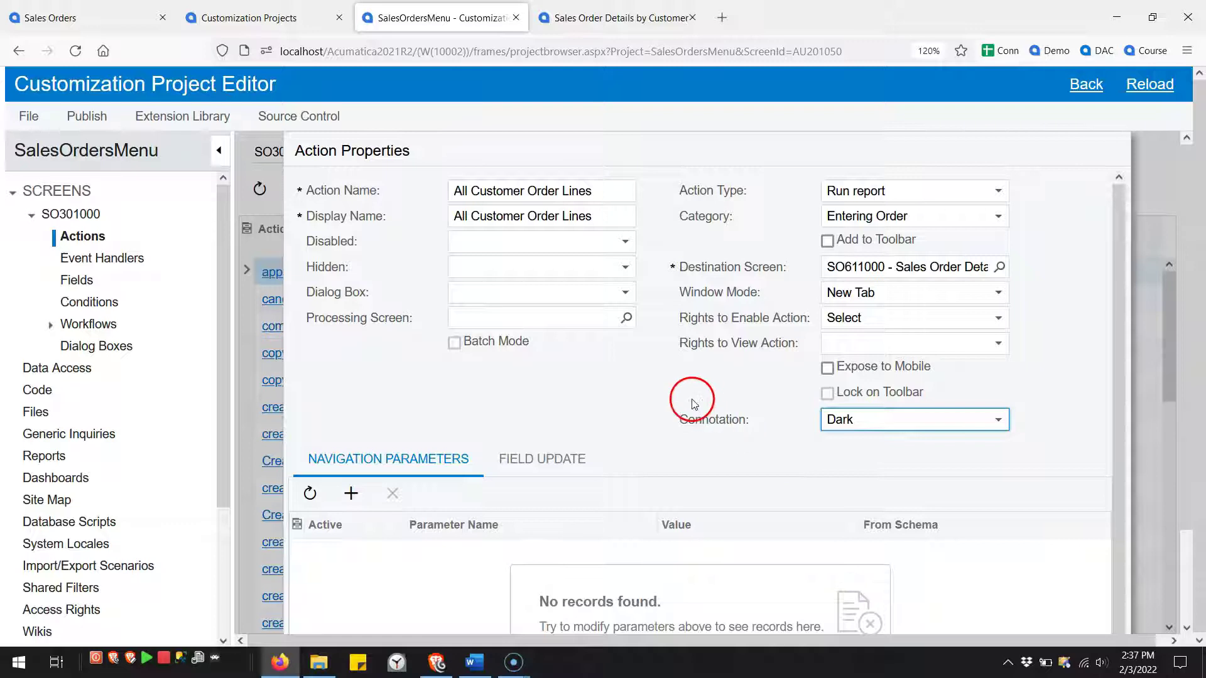
- Add a Customer ID navigation parameter to the action with the value [Customer]
{"action": "left_click", "coordinate": [530, 548]}
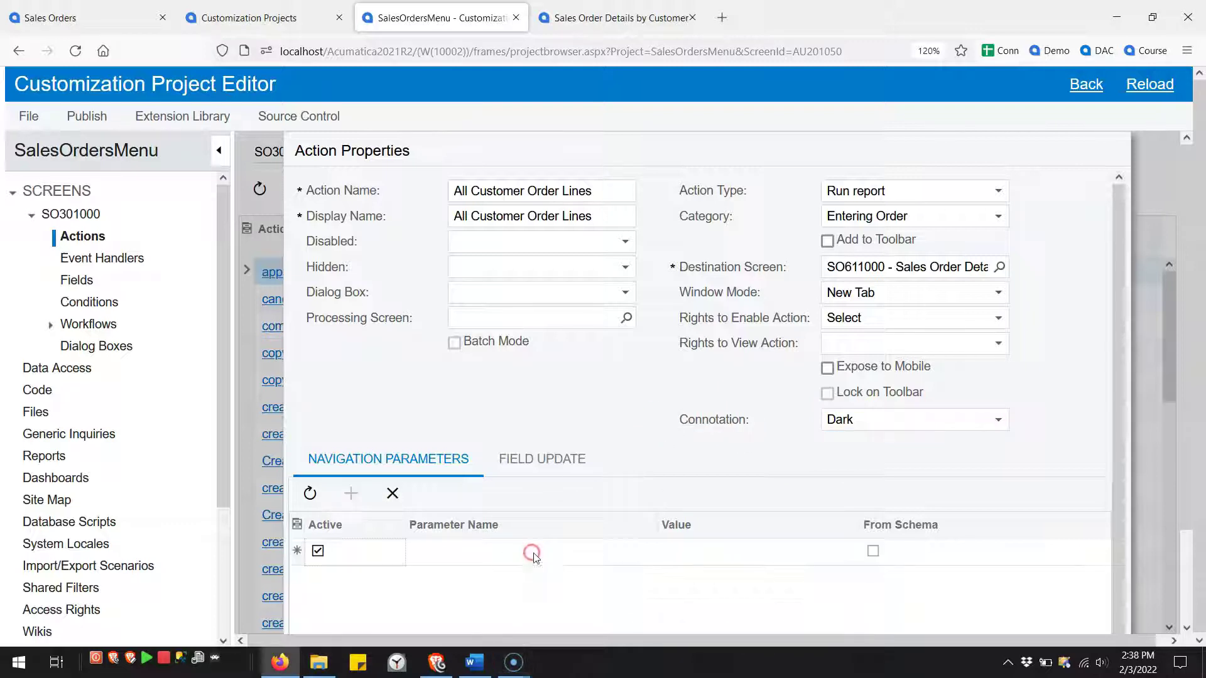
{"action": "left_click", "coordinate": [543, 555]}
{"action": "left_click", "coordinate": [500, 473]}
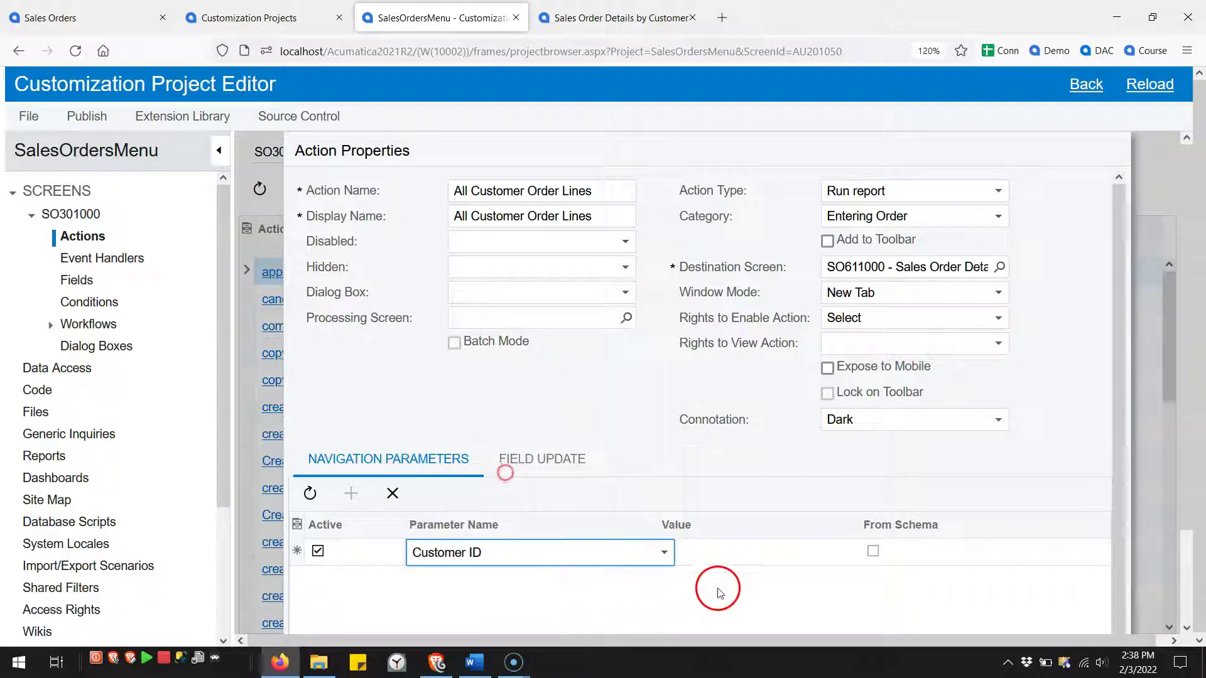
{"action": "left_click", "coordinate": [735, 561]}
{"action": "type", "text": "cust"}
{"action": "key", "text": "Down"}
{"action": "key", "text": "Return"}
- Add an Uncompleted Lines Only navigation parameter taken from schema and enable its value
{"action": "left_click", "coordinate": [351, 493]}
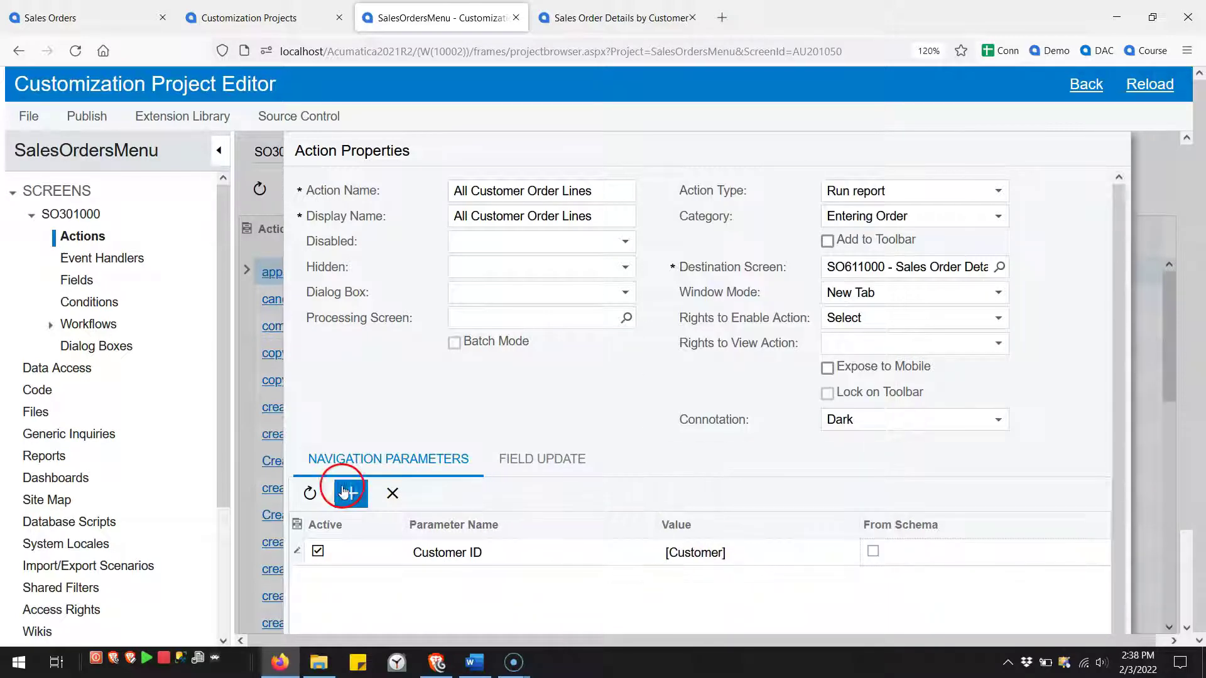
{"action": "left_click", "coordinate": [511, 584]}
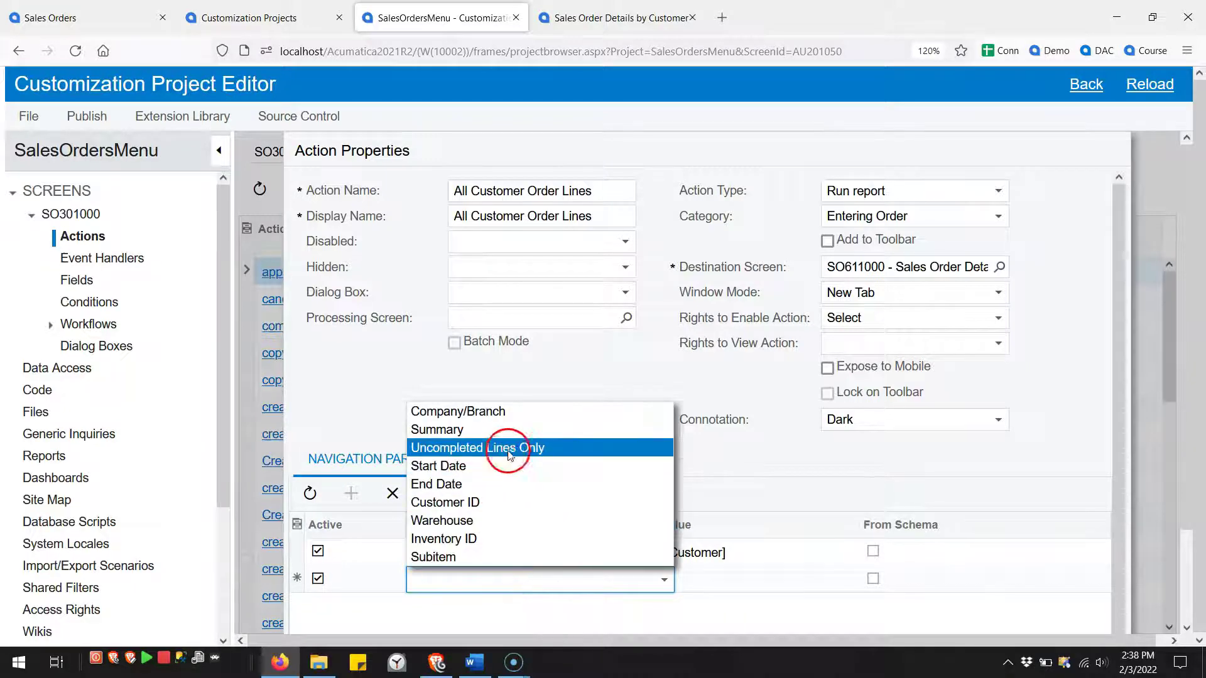
{"action": "left_click", "coordinate": [505, 451]}
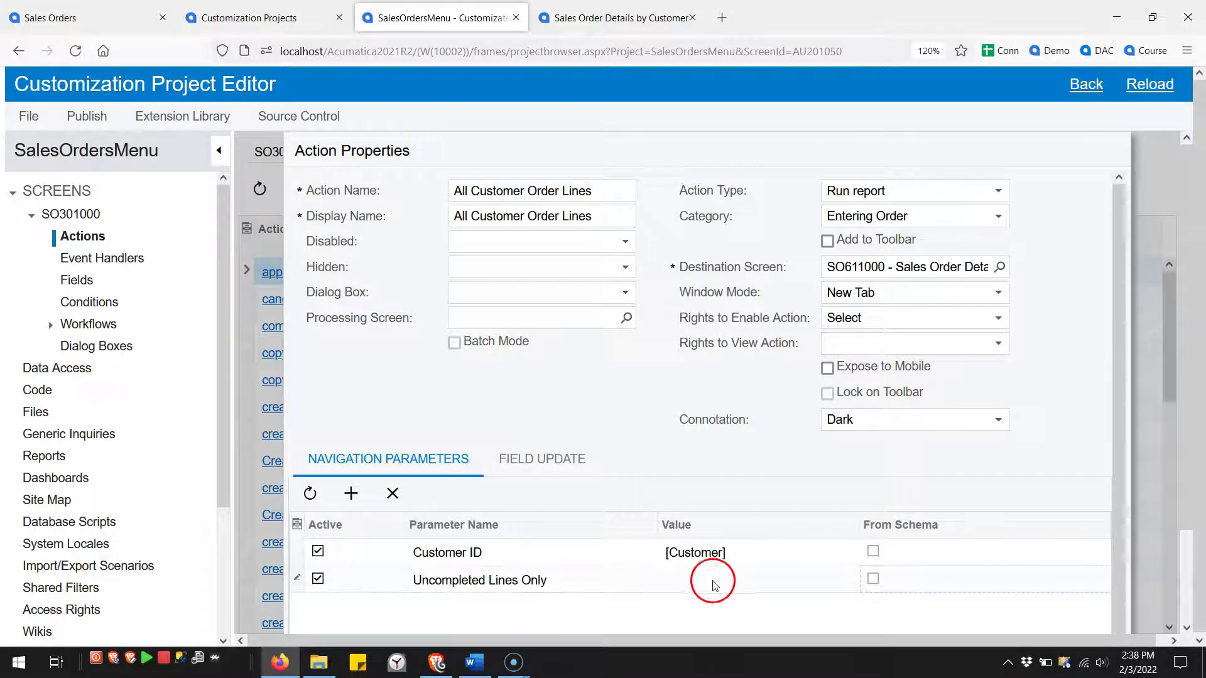
{"action": "left_click", "coordinate": [873, 577]}
{"action": "left_click", "coordinate": [671, 577]}
- Add a Start Date navigation parameter taken from schema with the value 1/1/2010
{"action": "left_click", "coordinate": [349, 493]}
{"action": "left_click", "coordinate": [502, 613]}
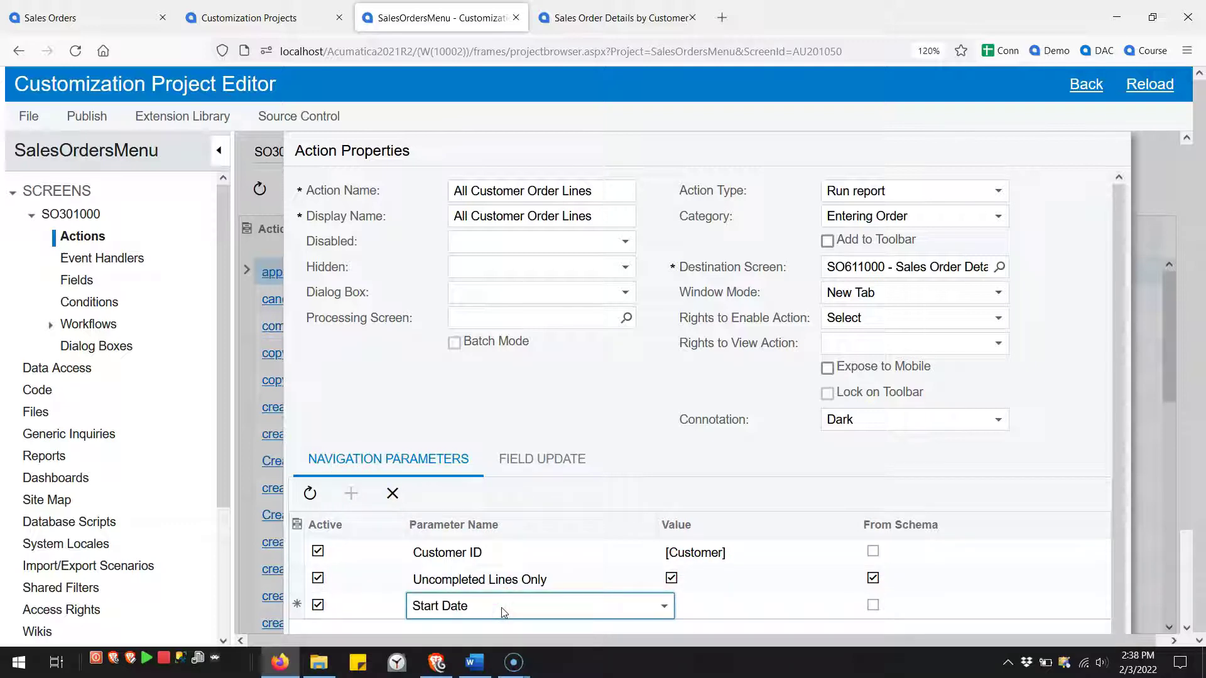
{"action": "left_click", "coordinate": [871, 605]}
{"action": "left_click", "coordinate": [747, 605]}
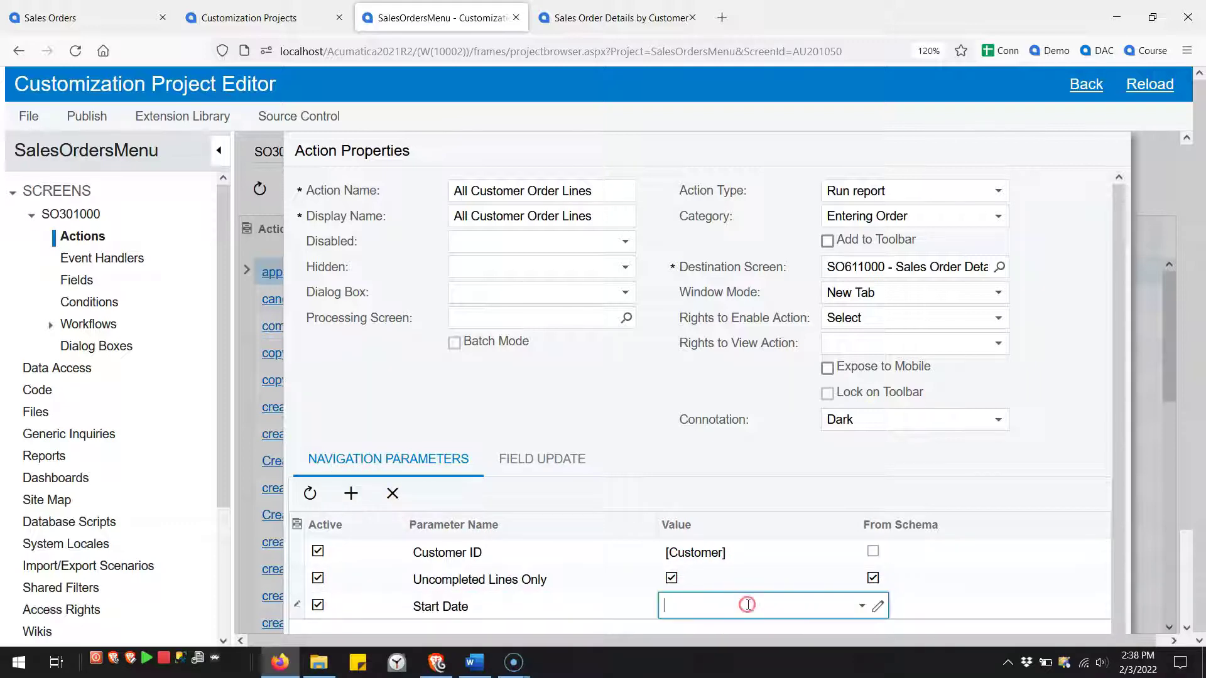
{"action": "left_click", "coordinate": [945, 606]}
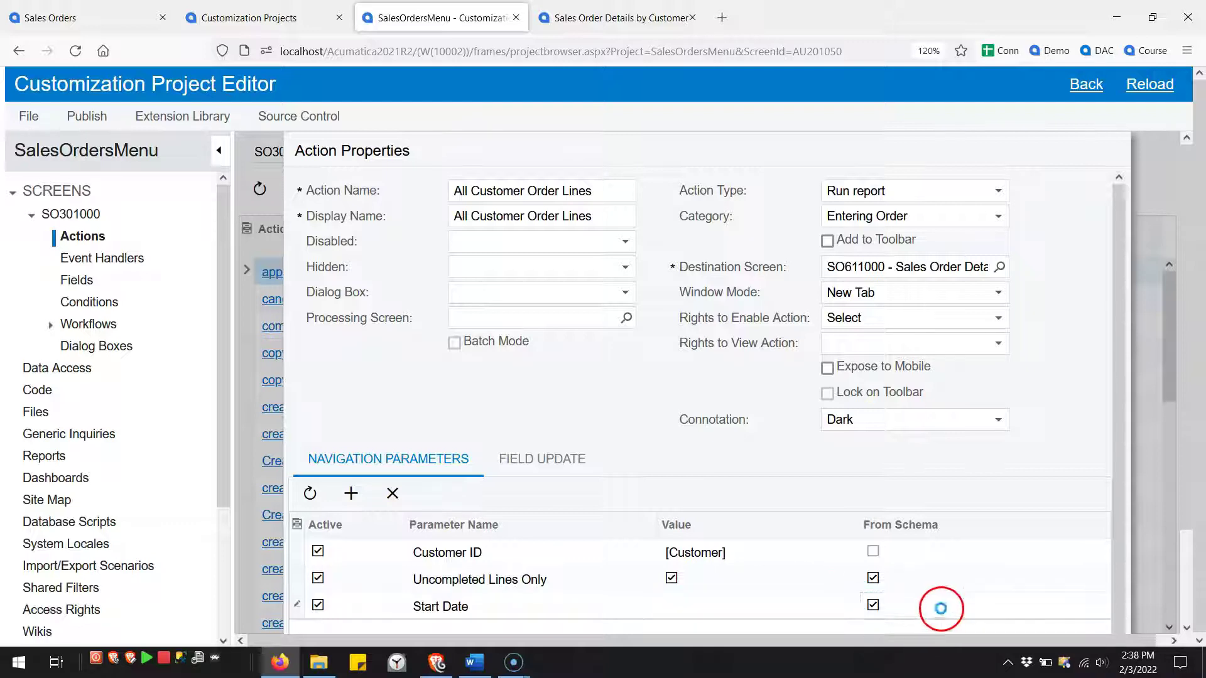
{"action": "left_click", "coordinate": [814, 607]}
{"action": "left_click", "coordinate": [846, 603]}
{"action": "type", "text": "01/01/2010"}
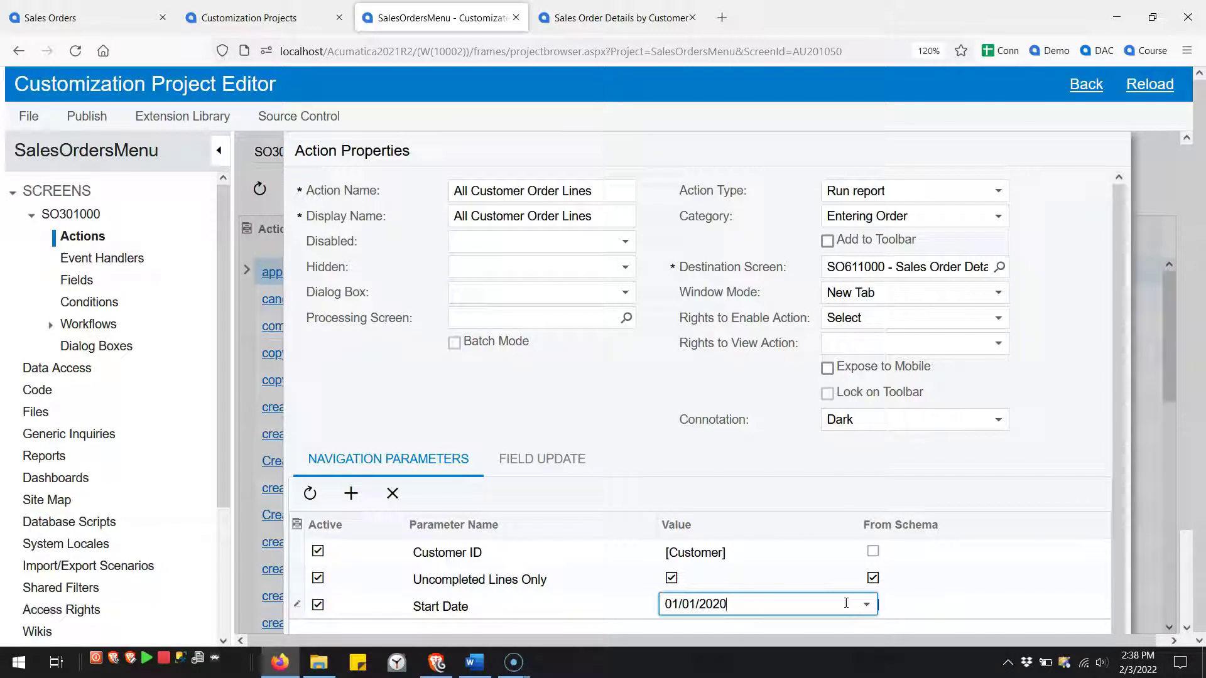
{"action": "key", "text": "Tab"}
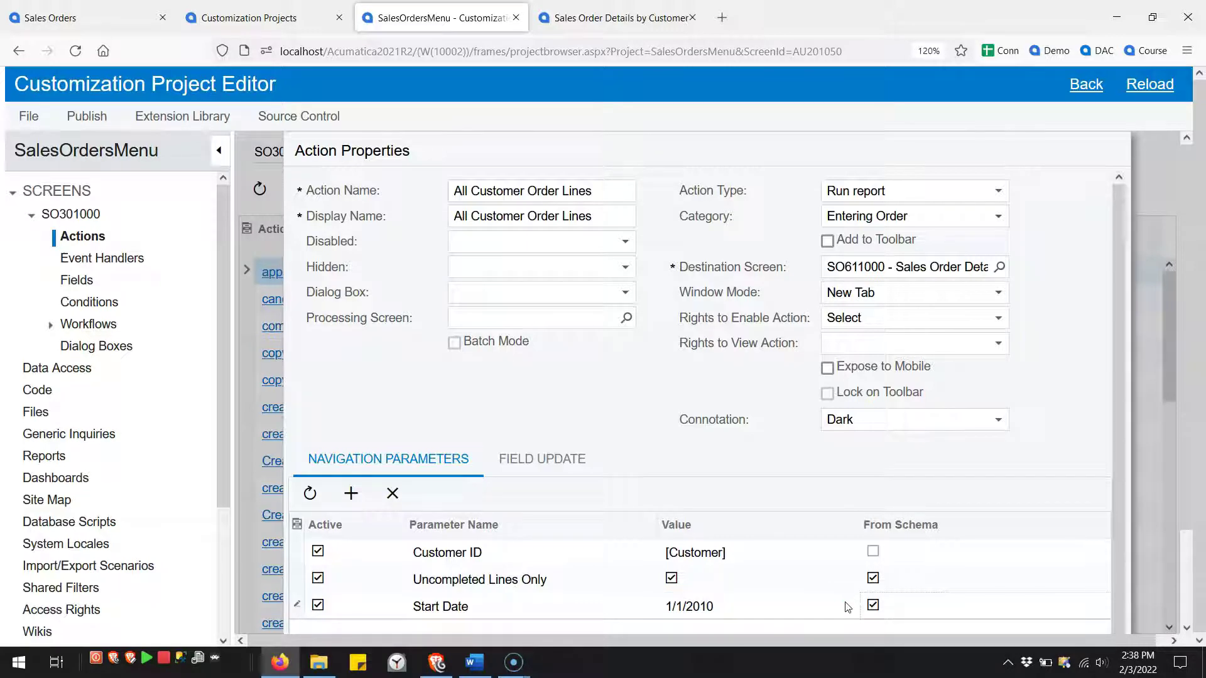
{"action": "left_click", "coordinate": [559, 460]}
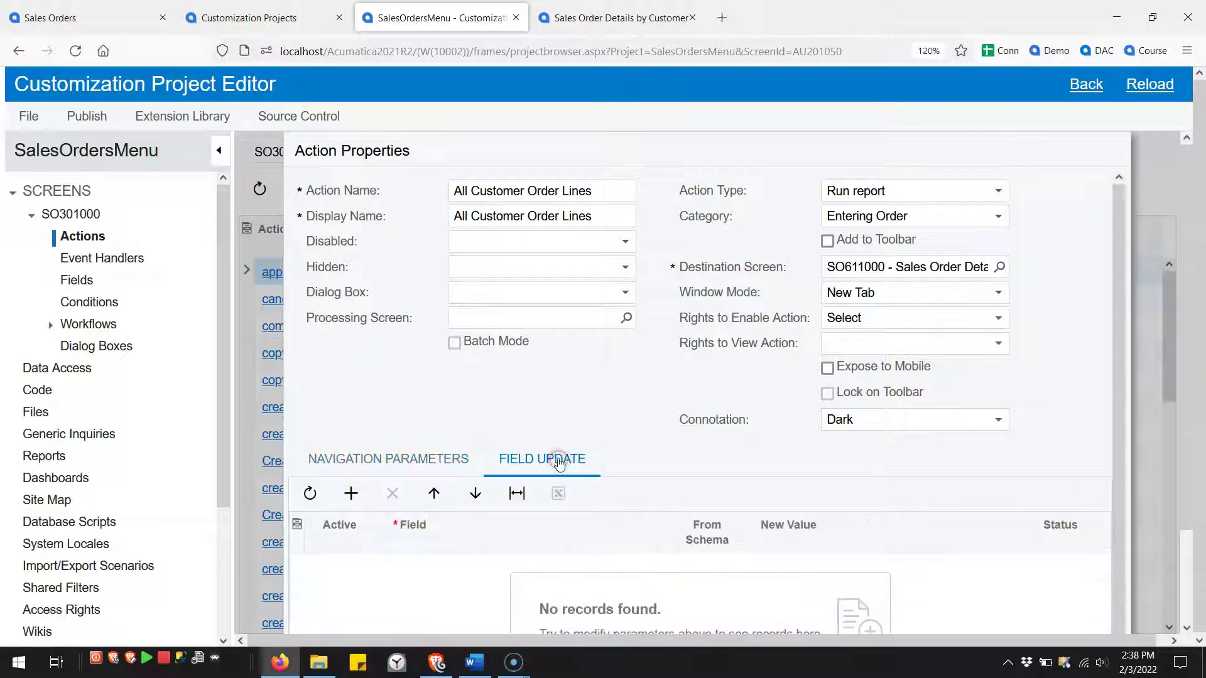
{"action": "left_click", "coordinate": [488, 561]}
{"action": "left_click", "coordinate": [665, 568]}
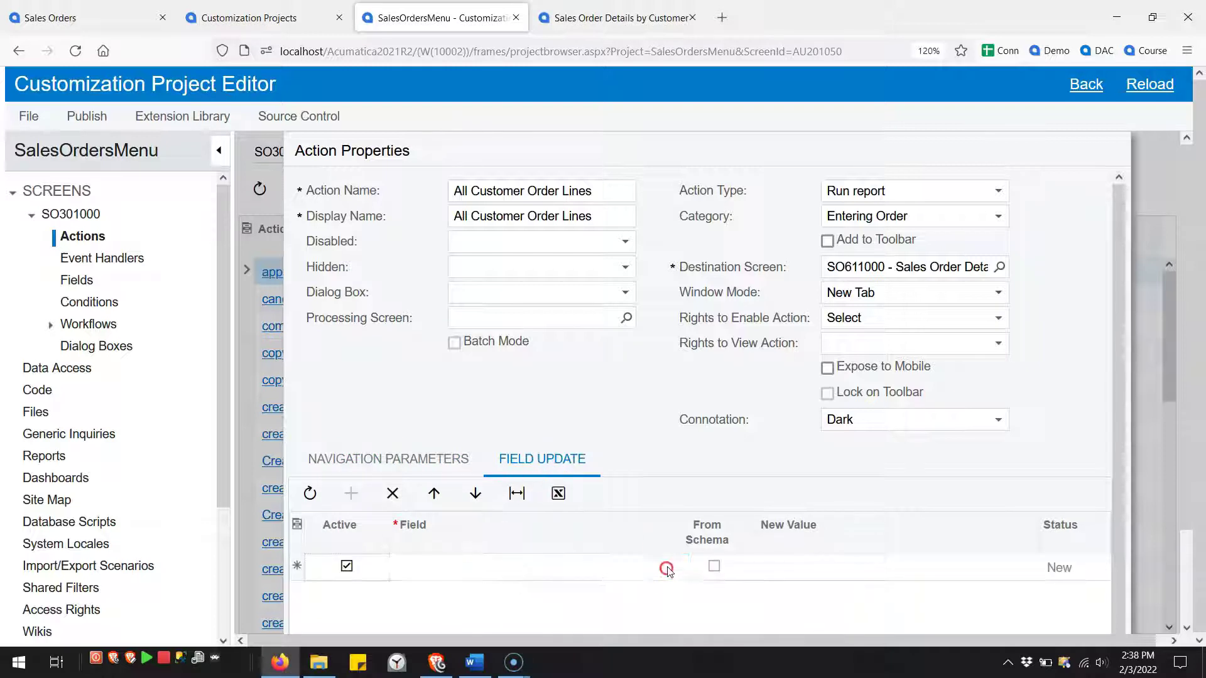
{"action": "left_click", "coordinate": [676, 569]}
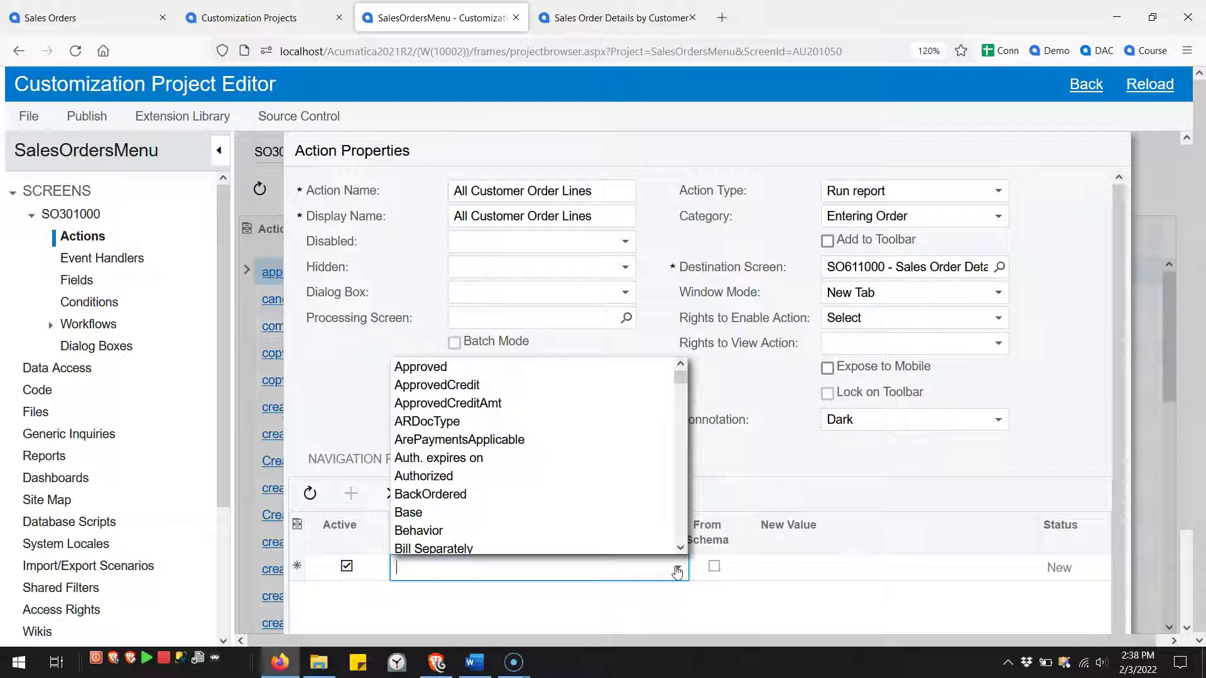
{"action": "left_click", "coordinate": [397, 495]}
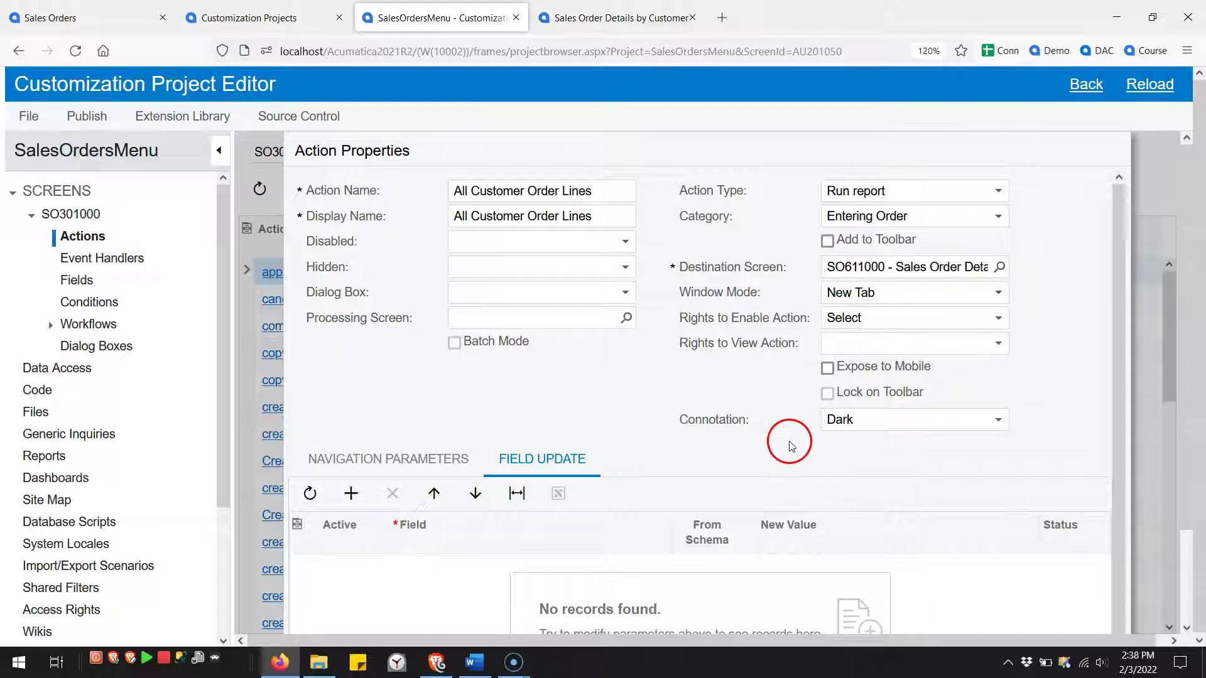
- Confirm the All Customer Order Lines action properties and refresh the Sales Orders actions list
{"action": "left_click", "coordinate": [853, 220]}
{"action": "left_click", "coordinate": [862, 382]}
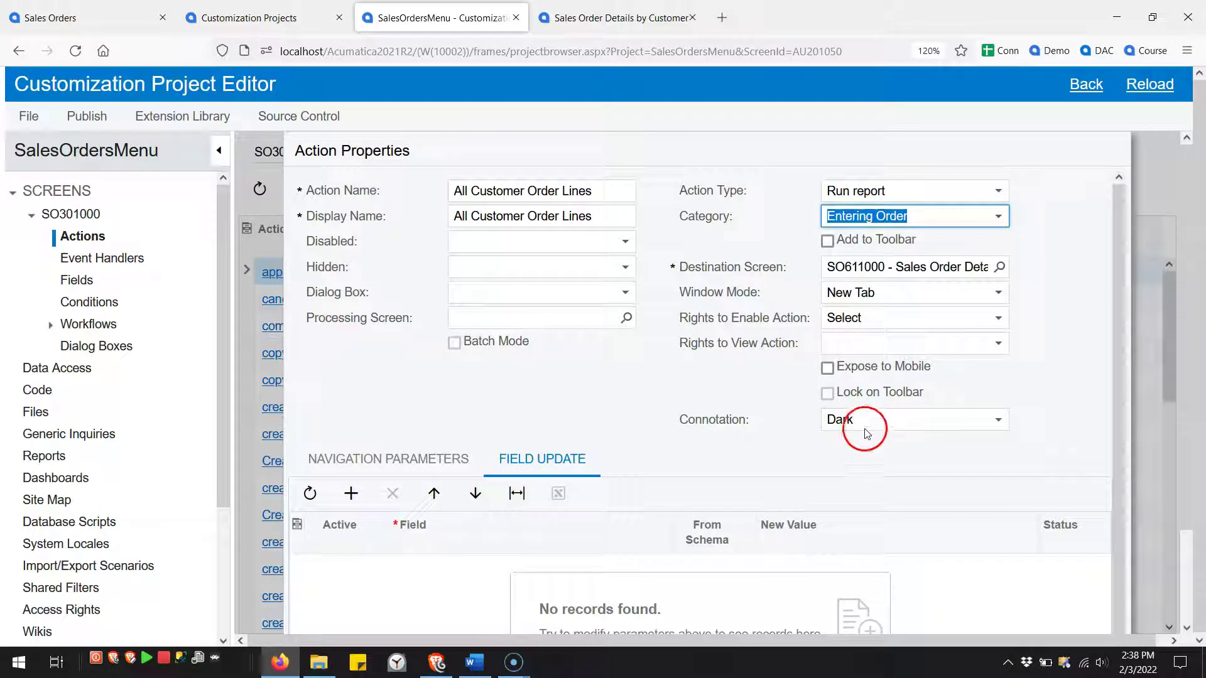
{"action": "left_click", "coordinate": [820, 454]}
{"action": "scroll", "coordinate": [820, 454], "scroll_direction": "down", "scroll_amount": 1}
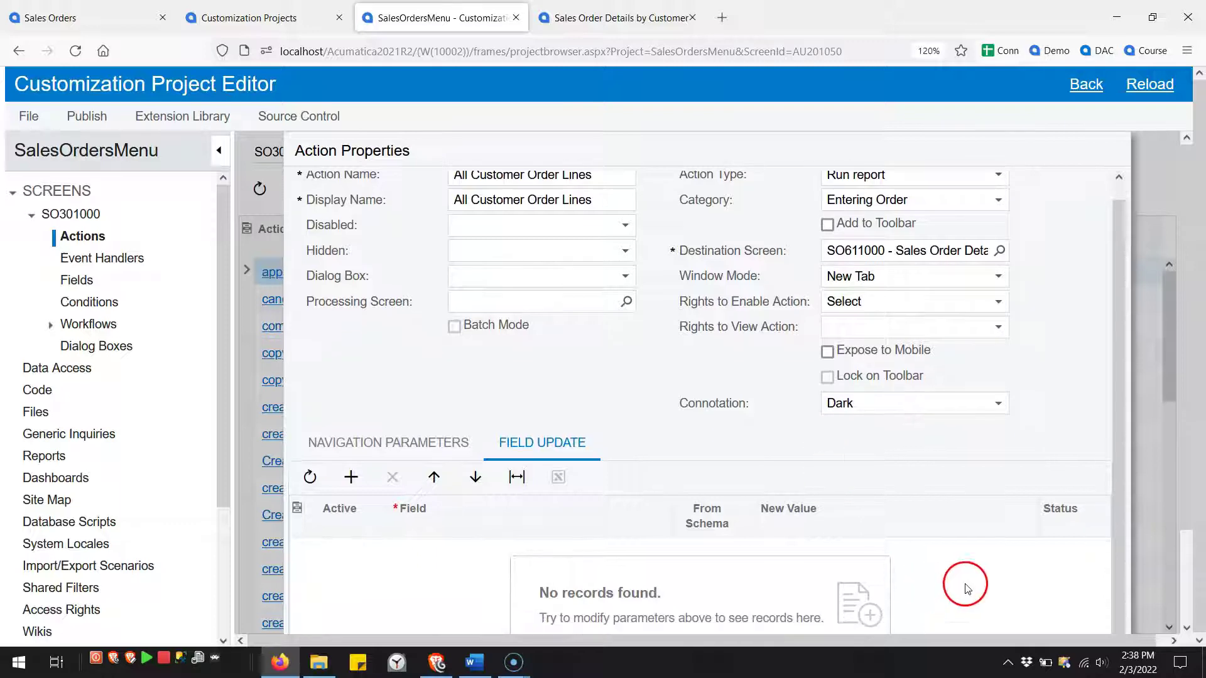
{"action": "scroll", "coordinate": [1005, 540], "scroll_direction": "down", "scroll_amount": 2}
{"action": "left_click", "coordinate": [1020, 623]}
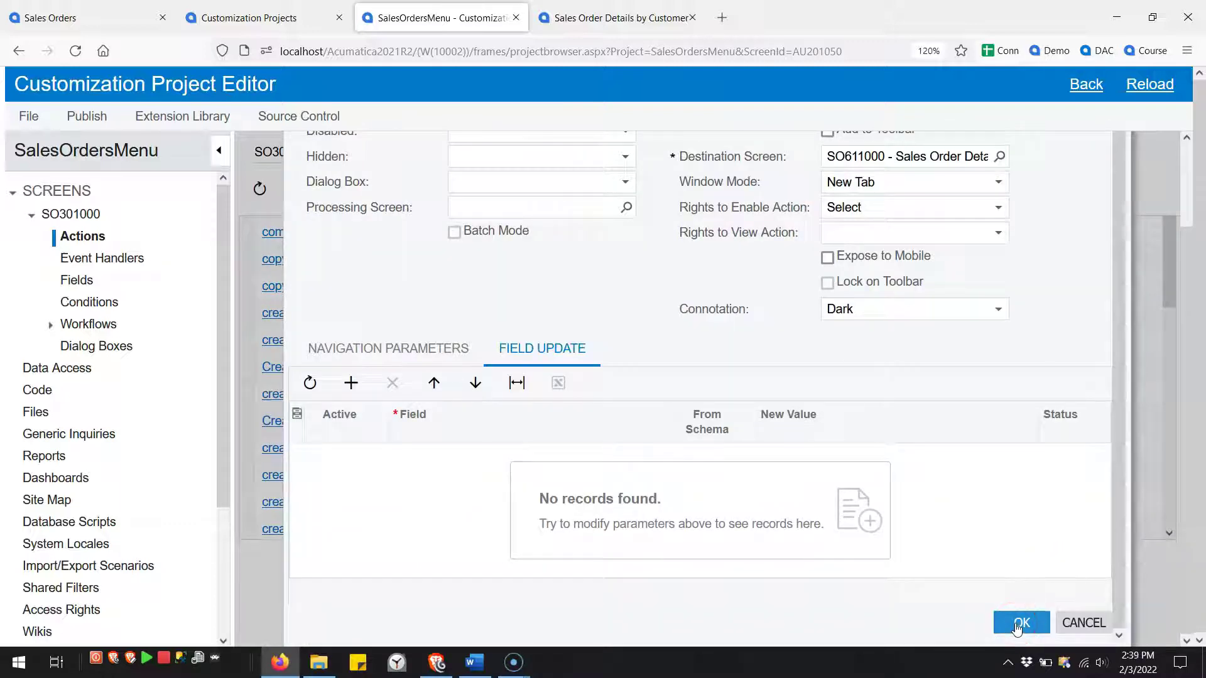
{"action": "left_click", "coordinate": [260, 188]}
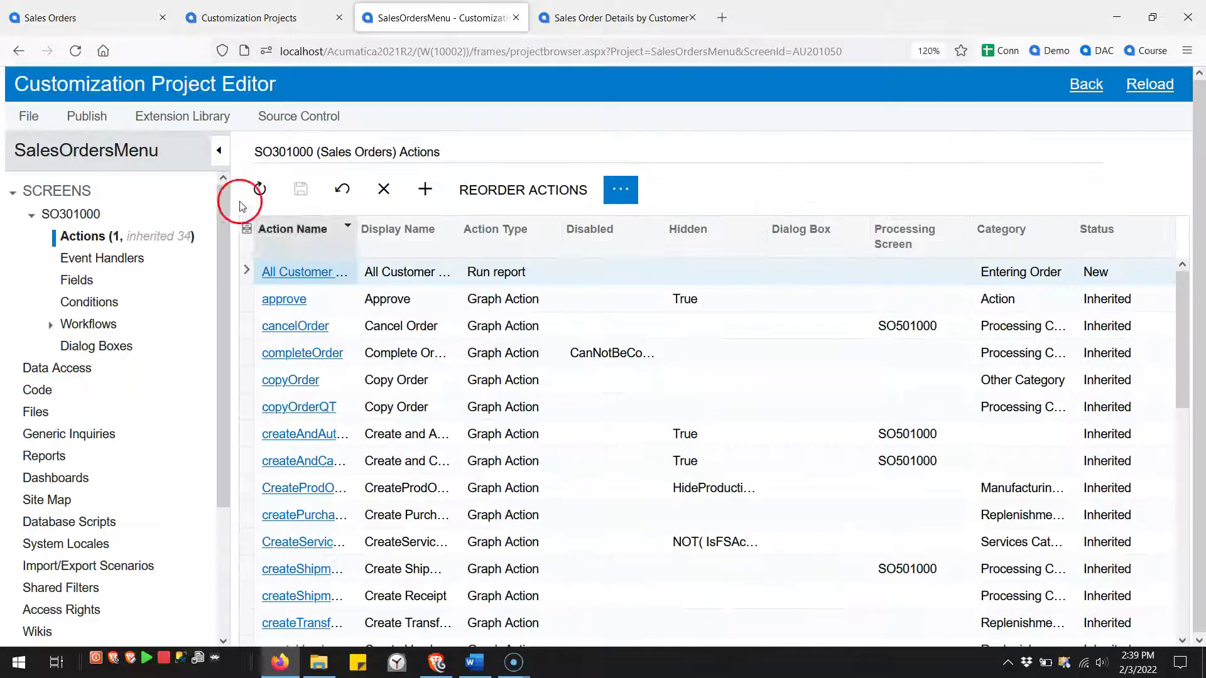
- Publish the SalesOrdersMenu customization project and close the compilation pane
{"action": "left_click", "coordinate": [87, 117]}
{"action": "left_click", "coordinate": [95, 142]}
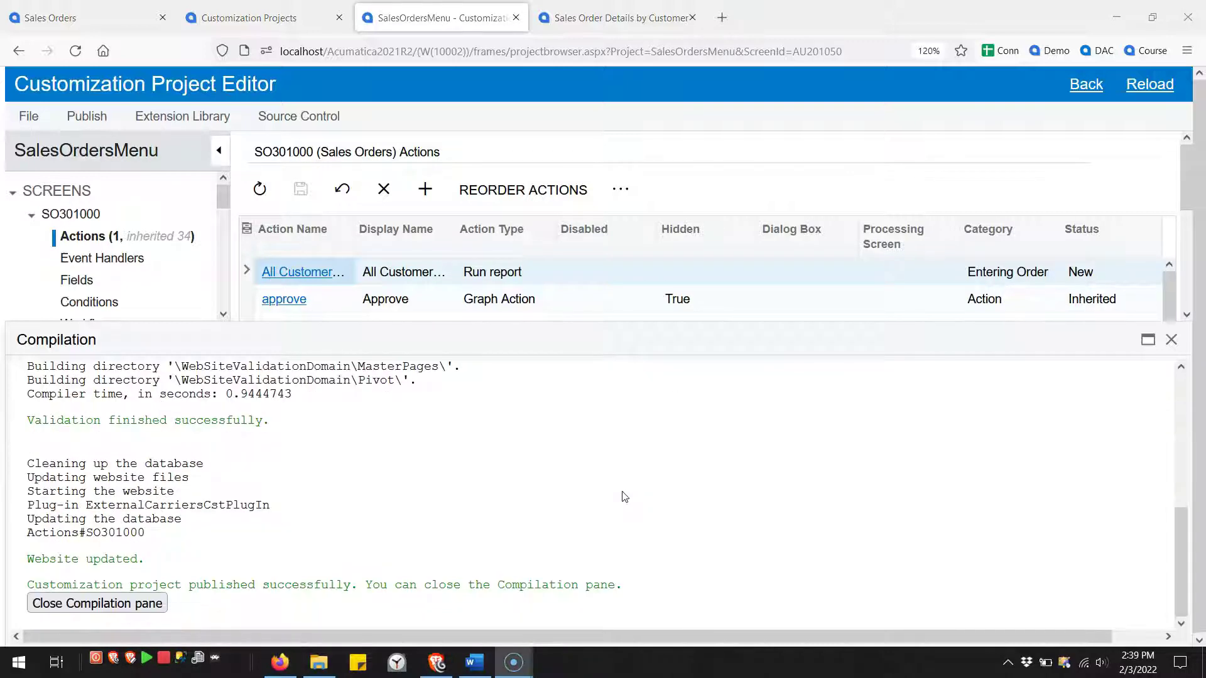
{"action": "left_click", "coordinate": [132, 605]}
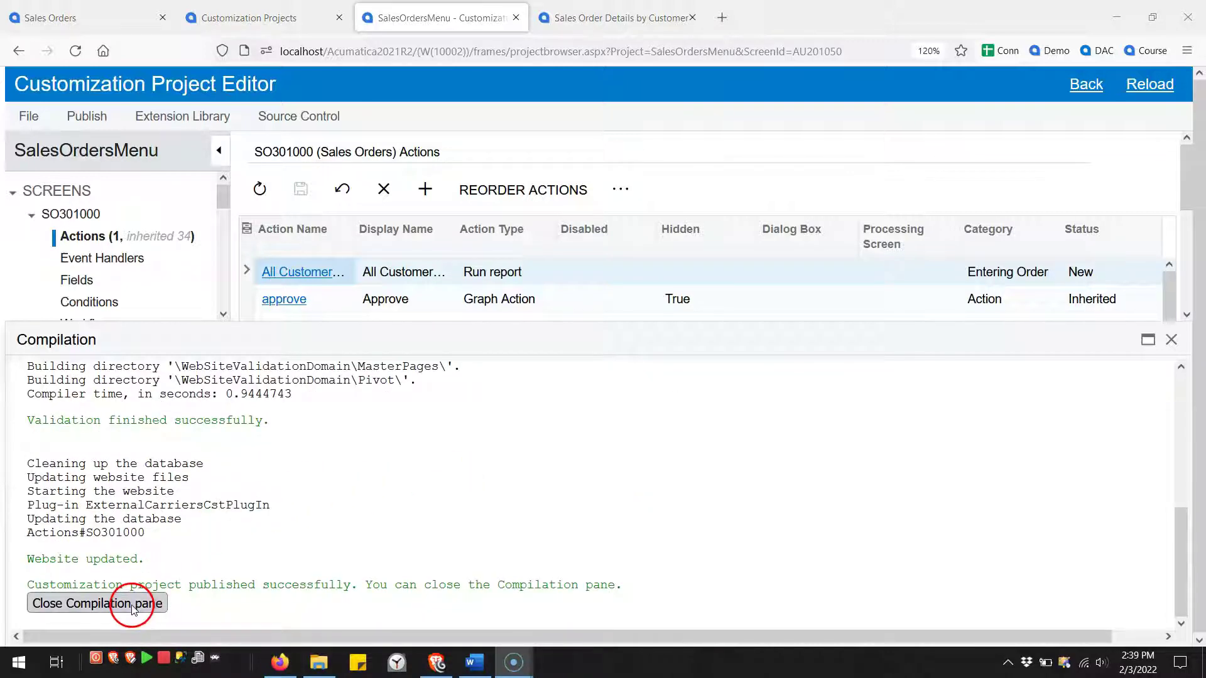
- Check the new action in the sales order's actions menu, and review the connotation options in its action properties
{"action": "left_click", "coordinate": [107, 18]}
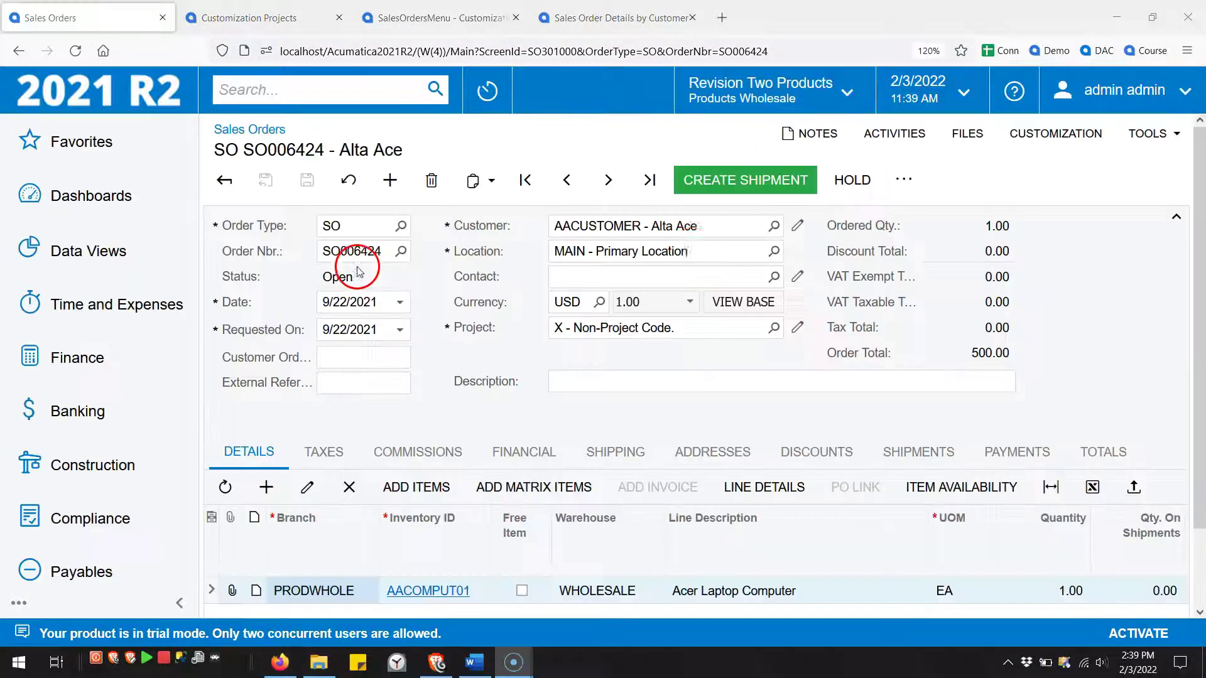
{"action": "left_click", "coordinate": [904, 181]}
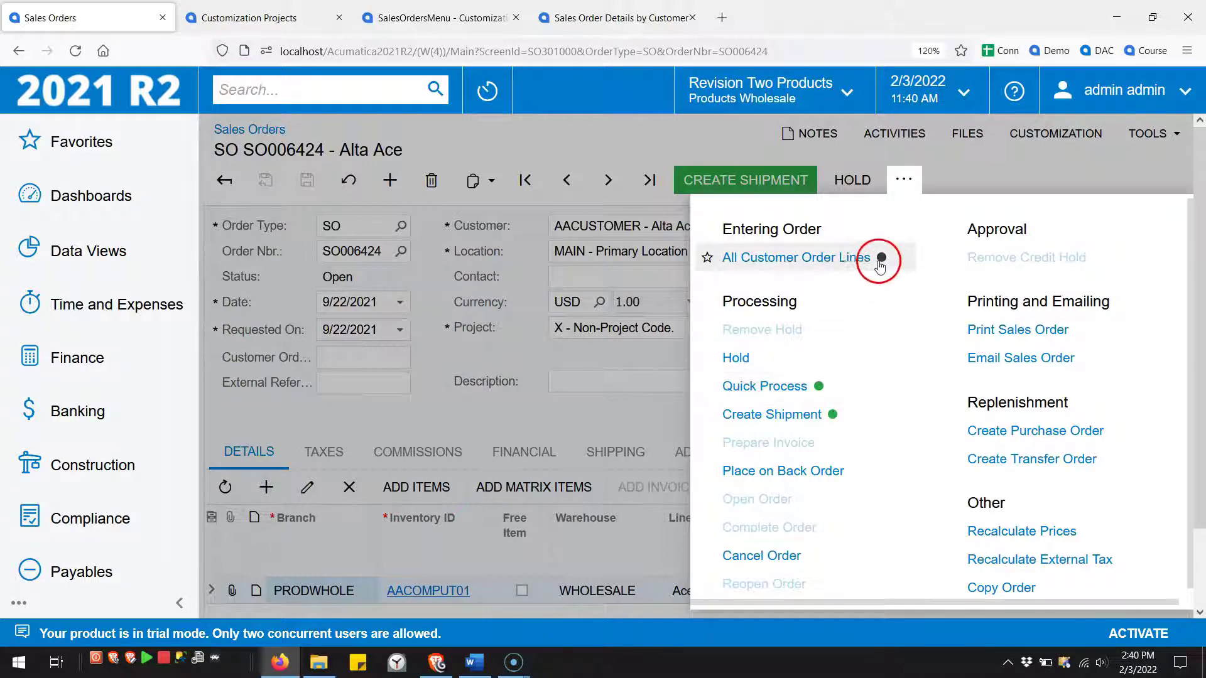
{"action": "left_click", "coordinate": [435, 19]}
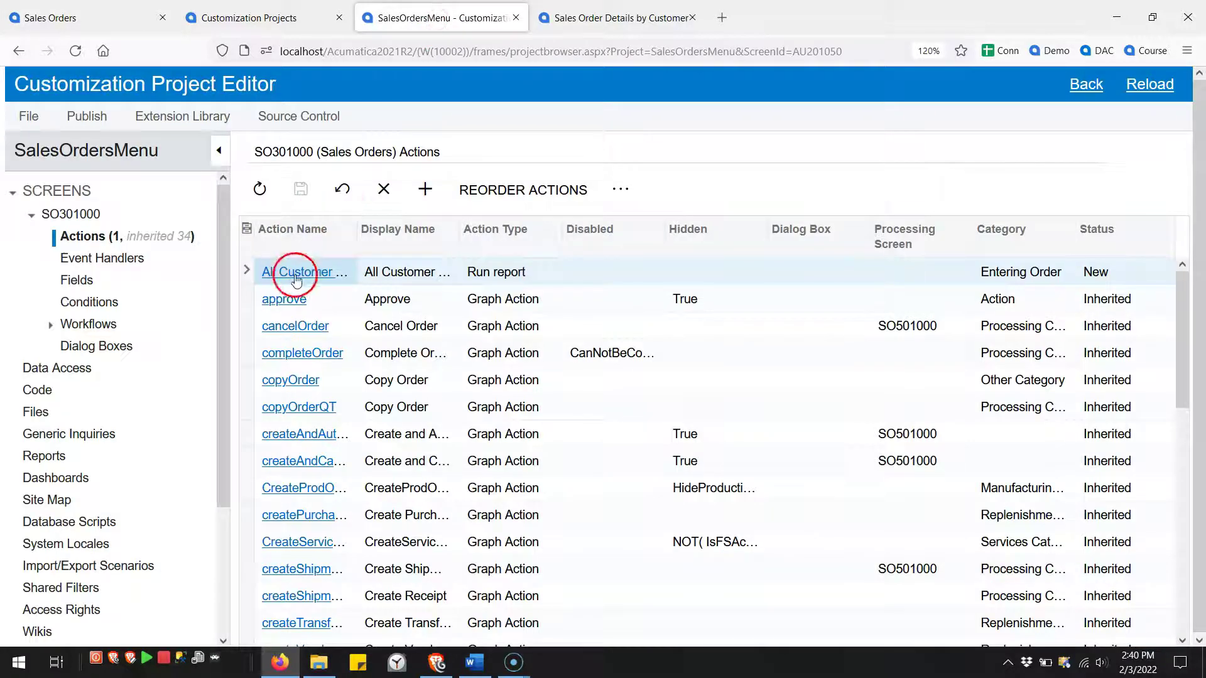
{"action": "left_click", "coordinate": [495, 432]}
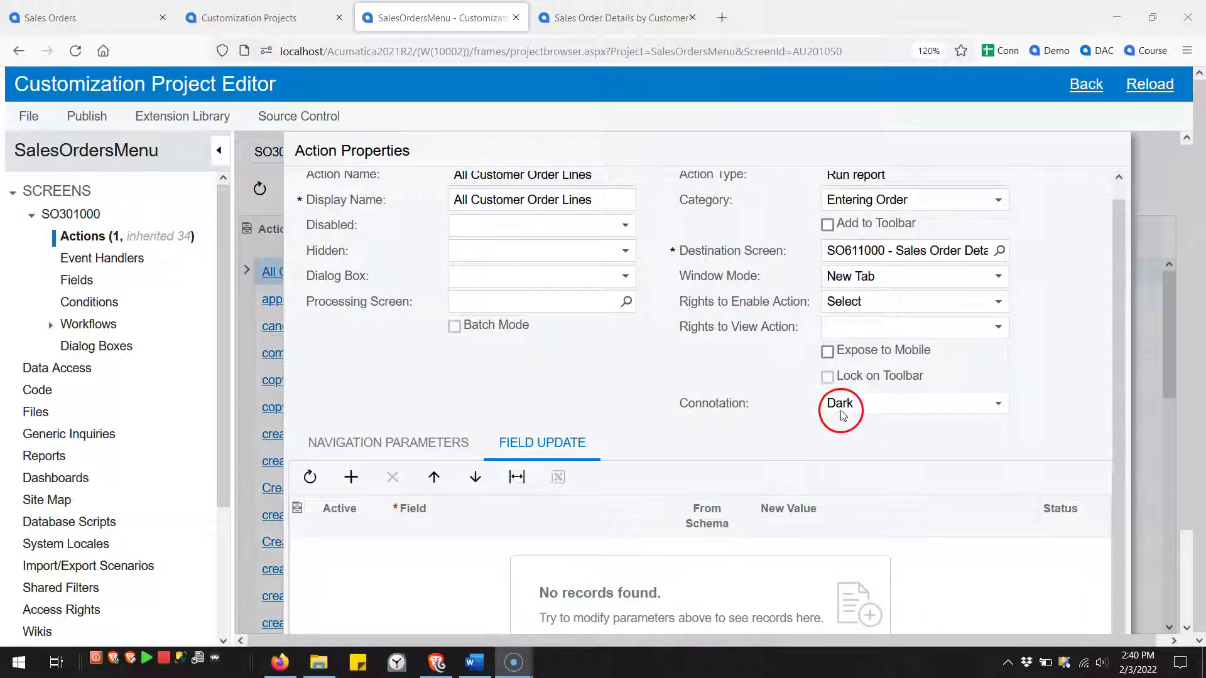
{"action": "left_click", "coordinate": [848, 414]}
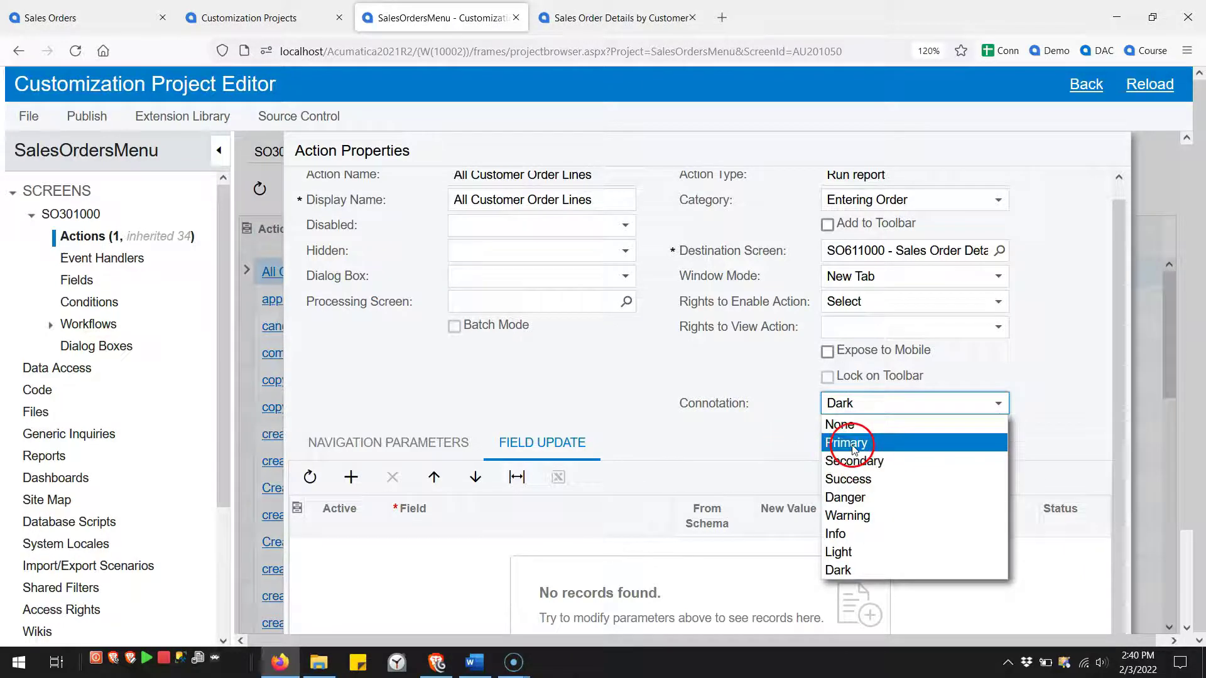
{"action": "left_click", "coordinate": [782, 446]}
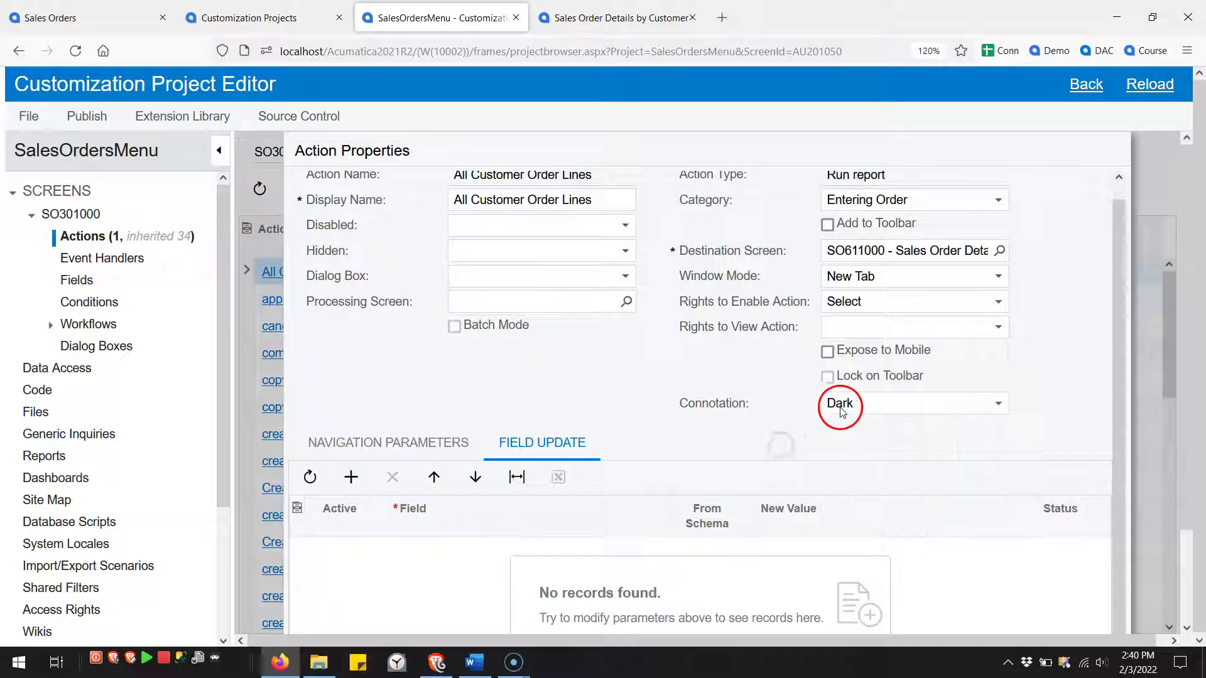
- Run All Customer Order Lines from the open sales order and review the parameters passed to the report
{"action": "left_click", "coordinate": [95, 17]}
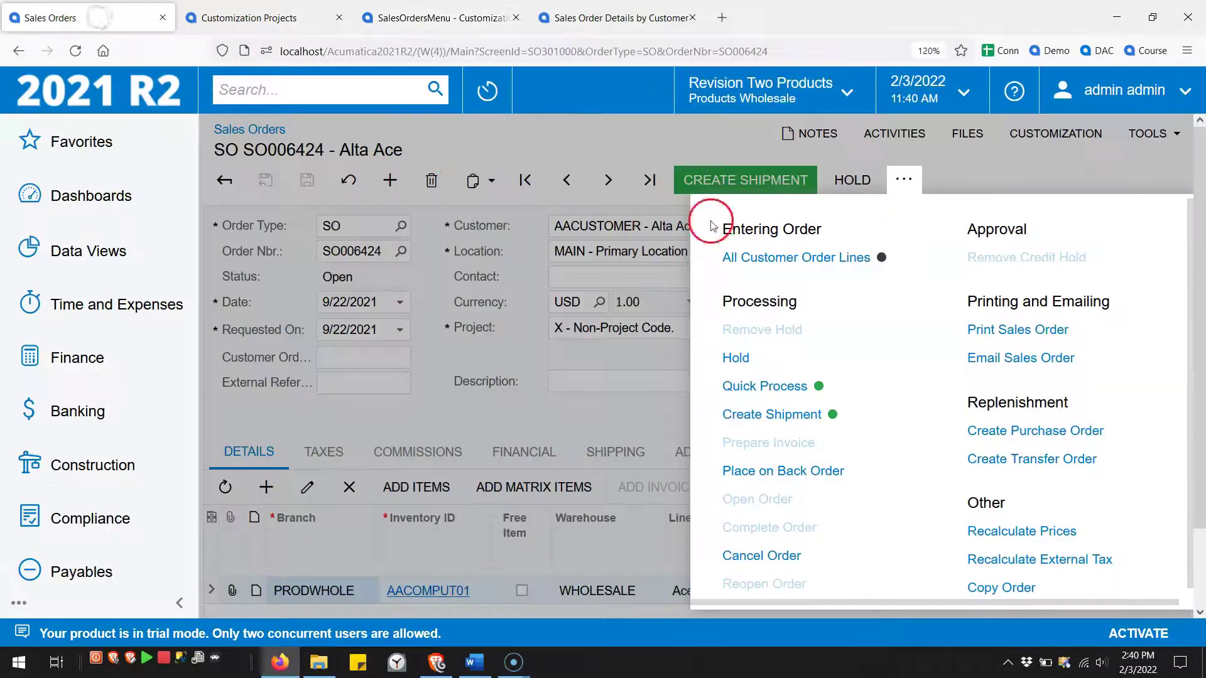
{"action": "left_click", "coordinate": [823, 257]}
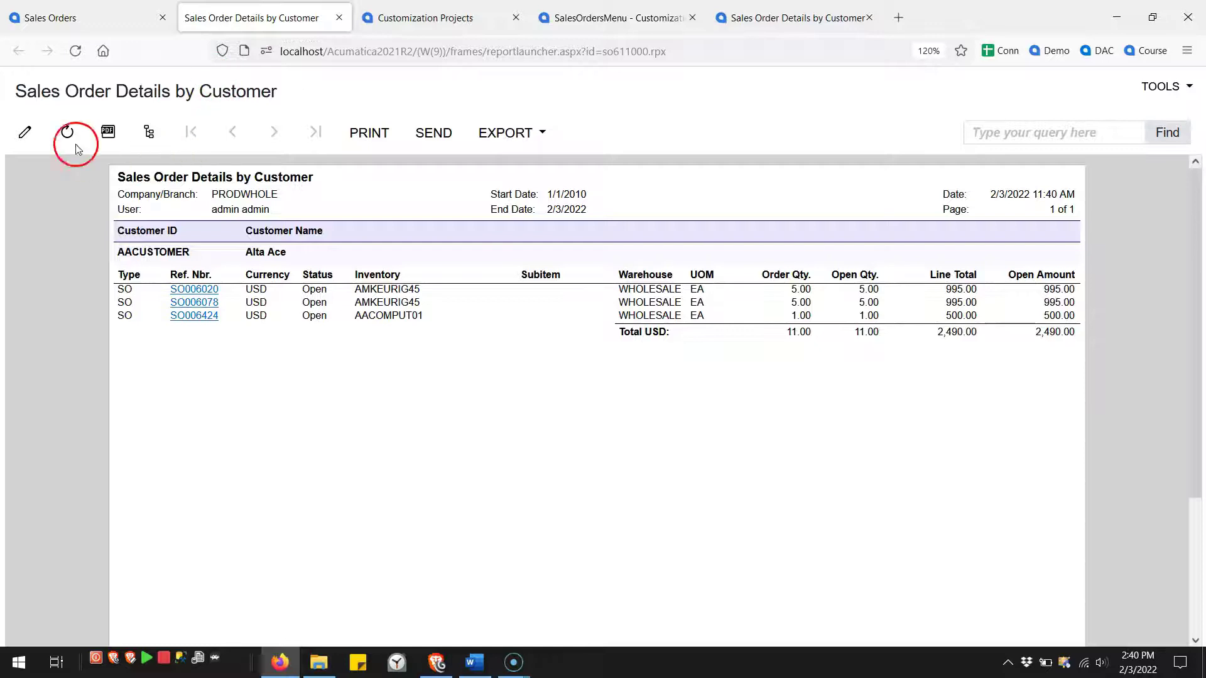
{"action": "left_click", "coordinate": [25, 132]}
{"action": "left_click", "coordinate": [290, 413]}
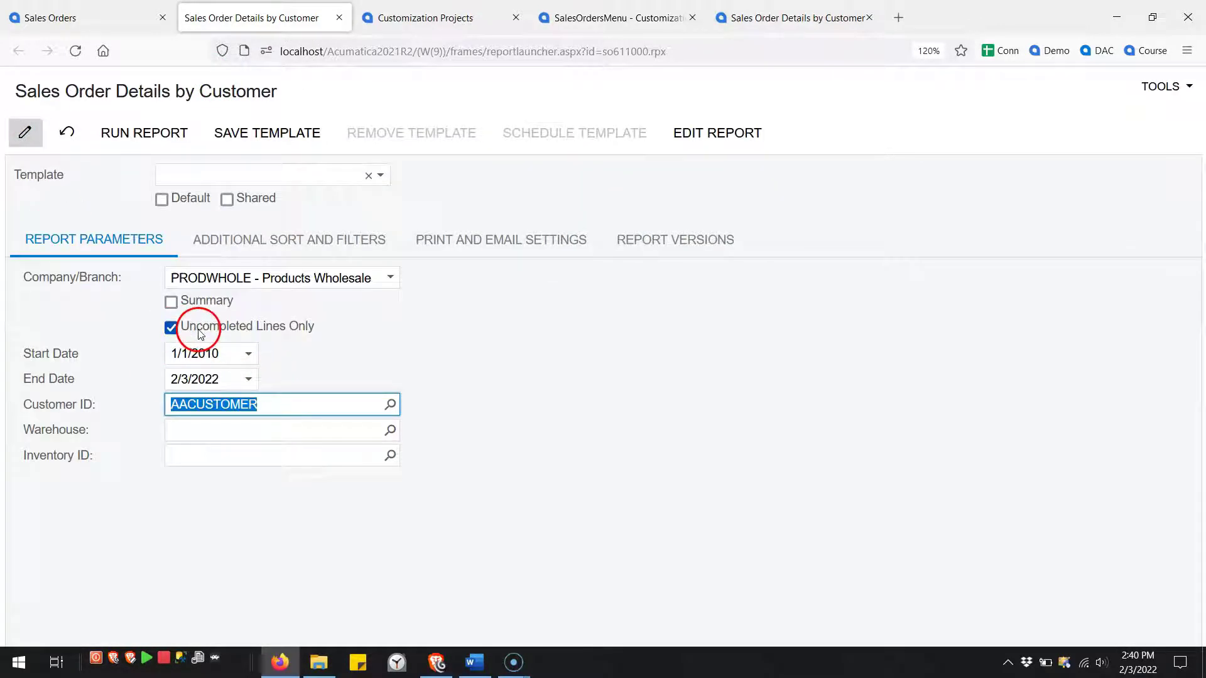
{"action": "left_click", "coordinate": [231, 354]}
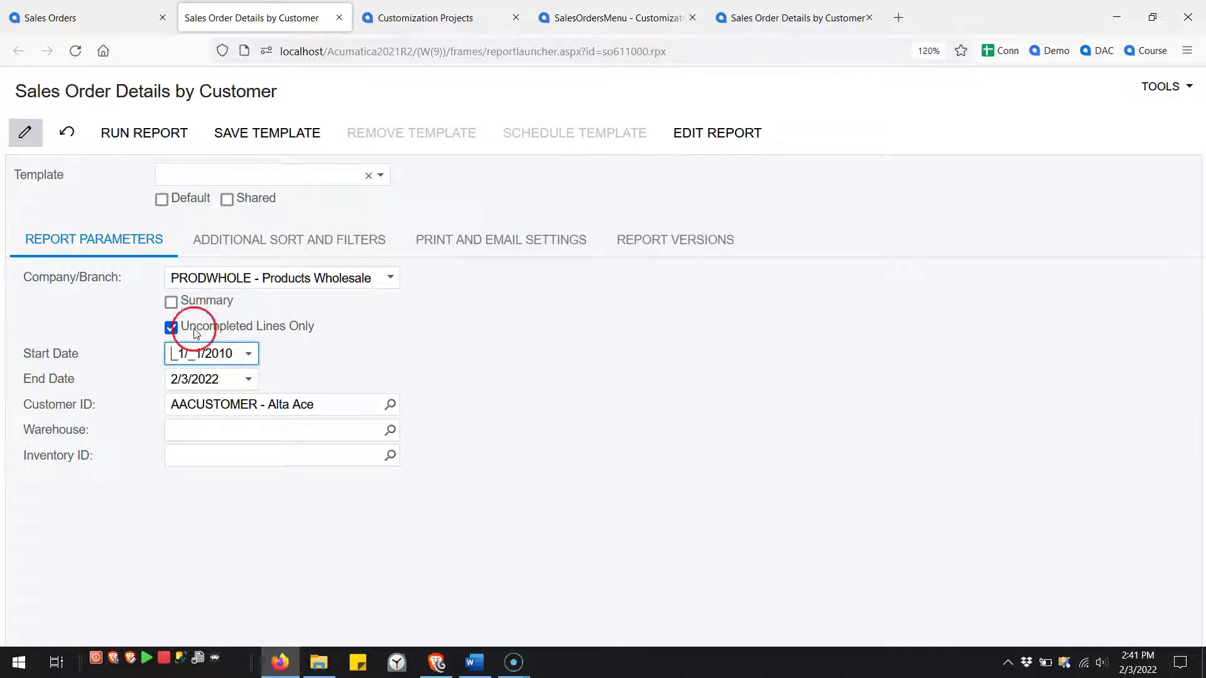
{"action": "left_click", "coordinate": [25, 132]}
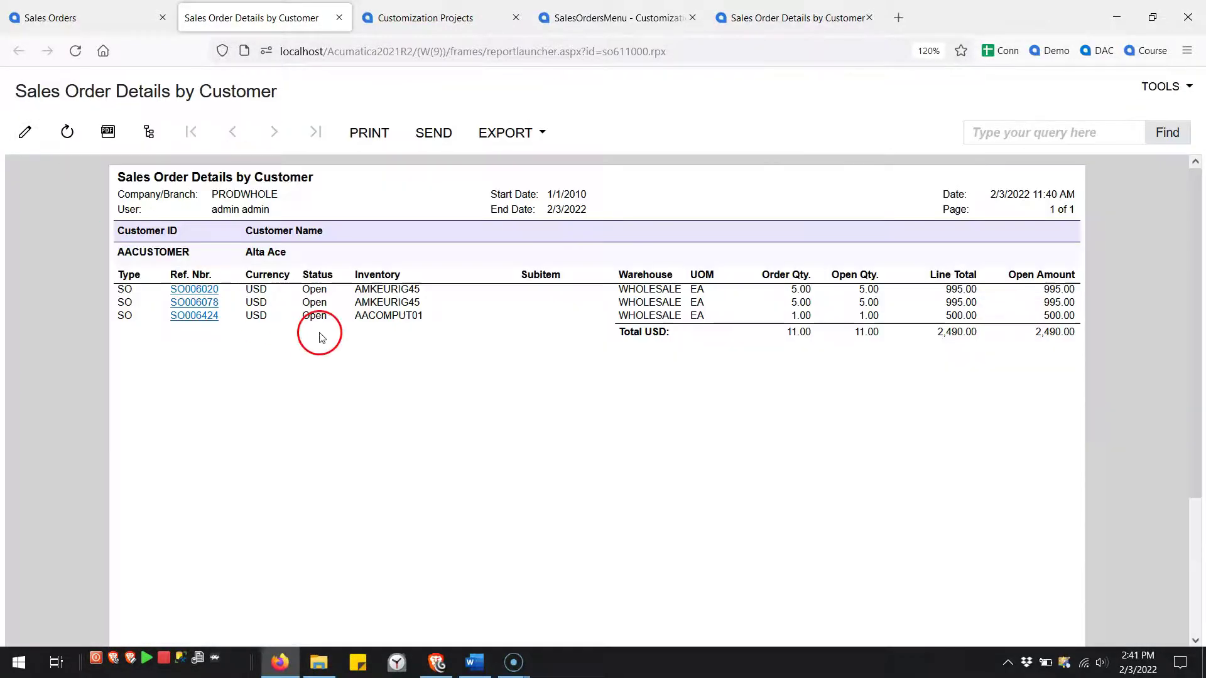
- Mark All Customer Order Lines as a favorite in the sales order's actions menu
{"action": "left_click", "coordinate": [97, 22]}
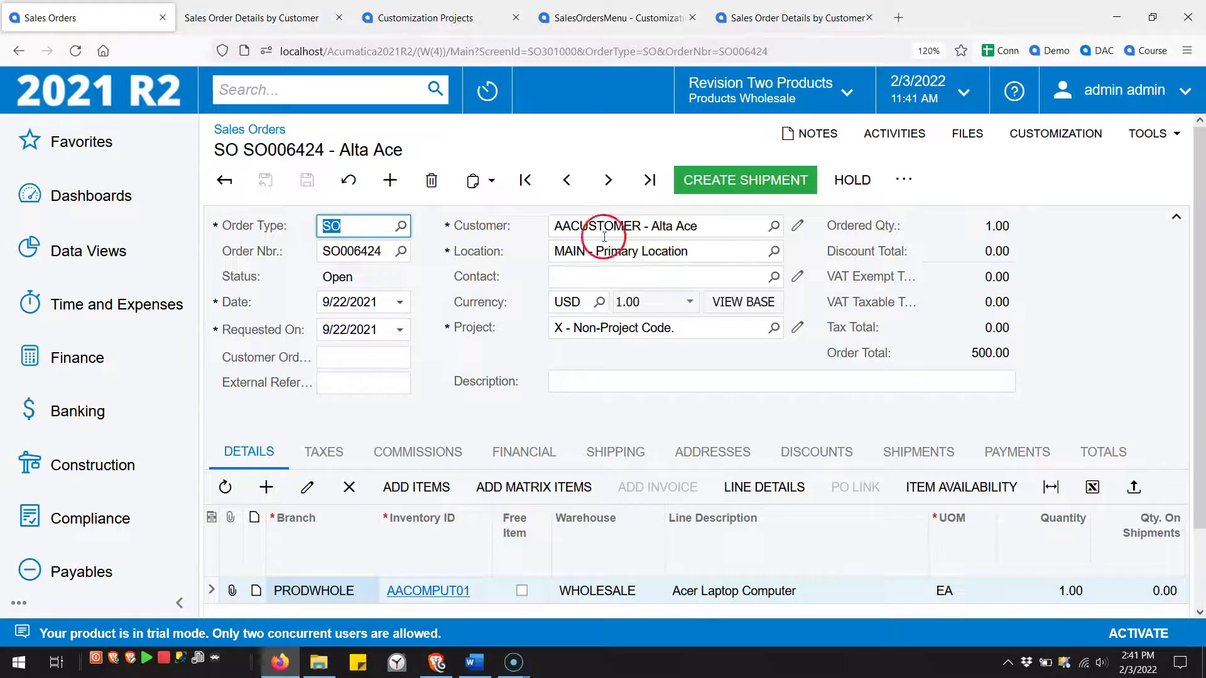
{"action": "left_click", "coordinate": [905, 182]}
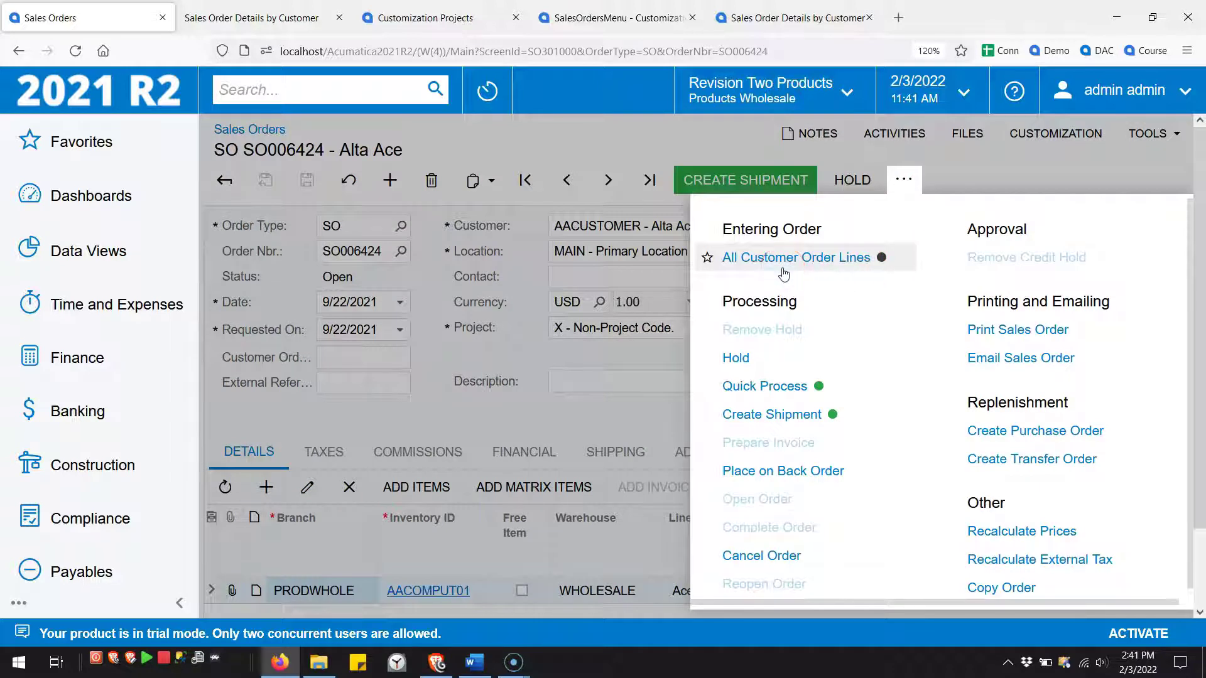
{"action": "left_click", "coordinate": [708, 259]}
{"action": "left_click", "coordinate": [1130, 179]}
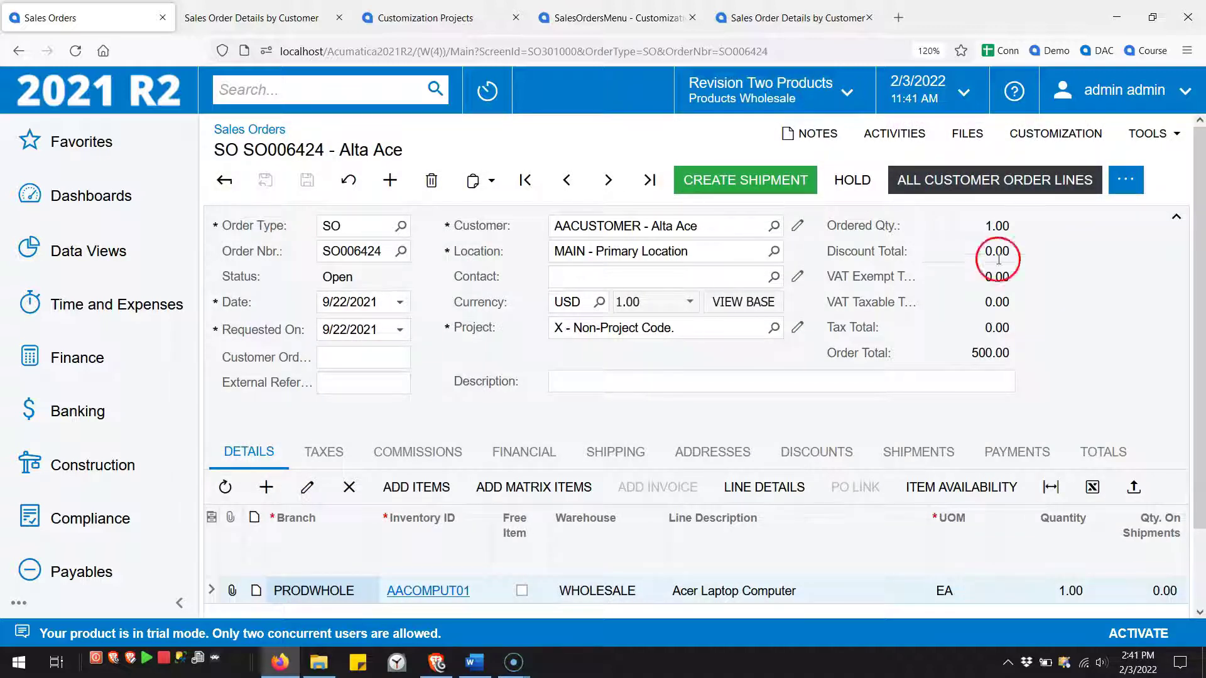
{"action": "left_click", "coordinate": [1125, 180]}
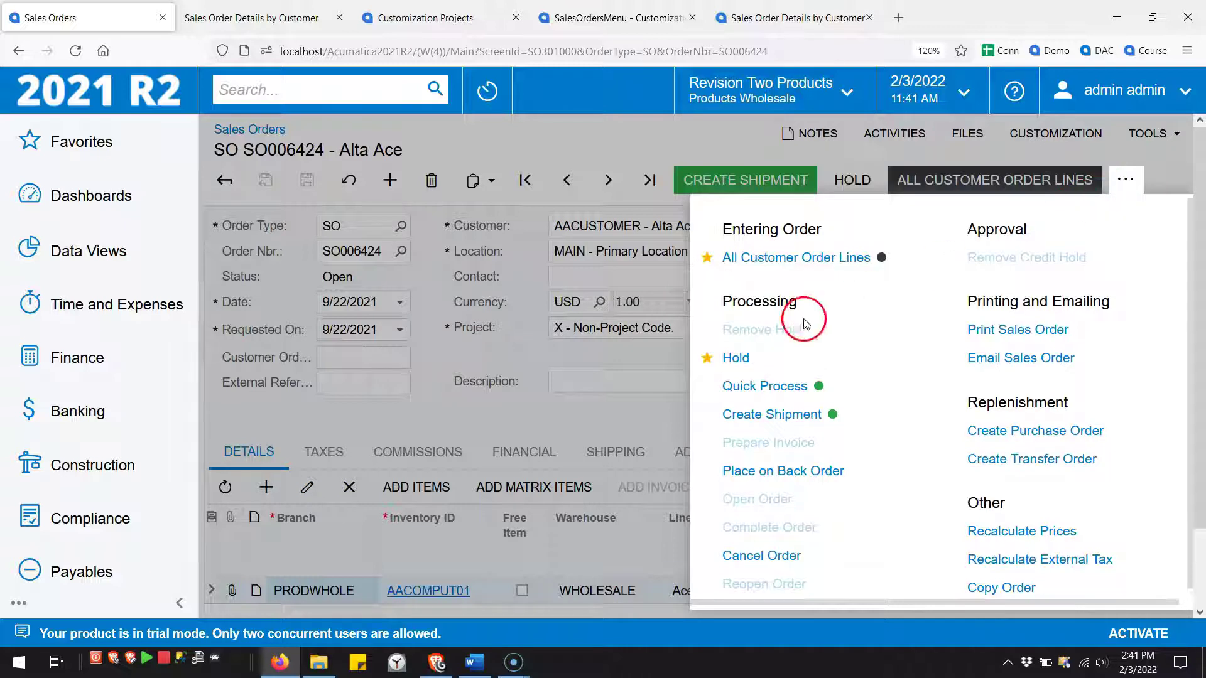
- Remove All Customer Order Lines from the favorites in the sales order's actions menu and close the menu
{"action": "left_click", "coordinate": [708, 261]}
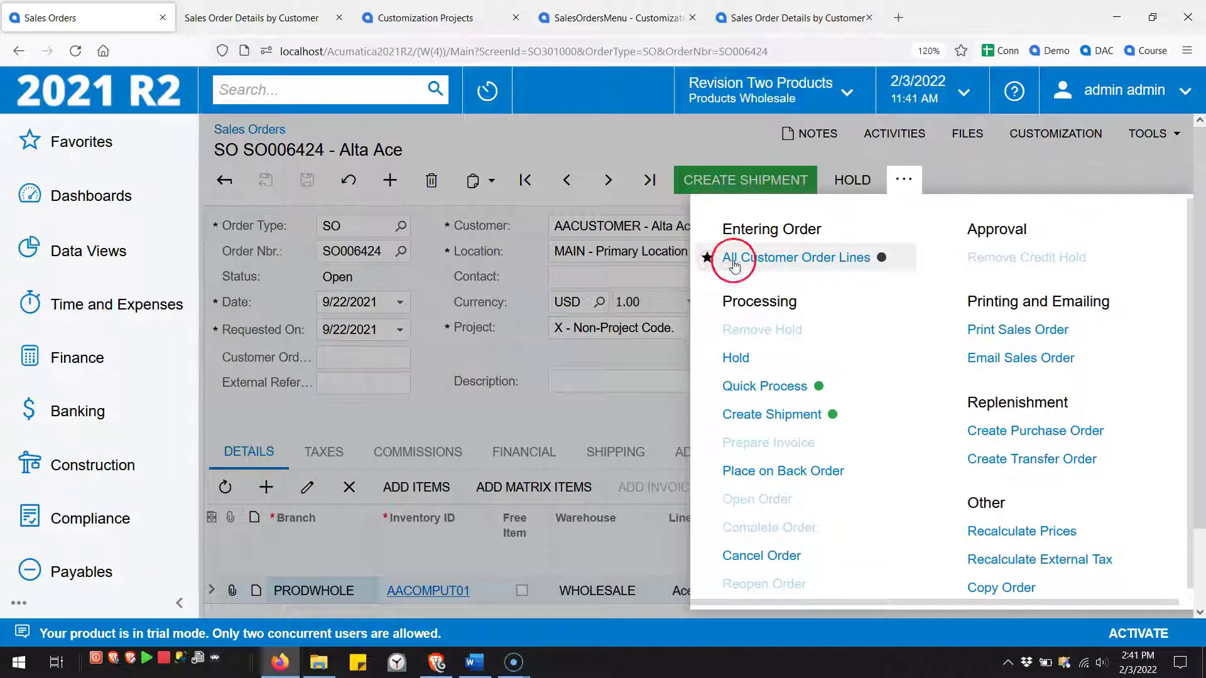
{"action": "left_click", "coordinate": [904, 180]}
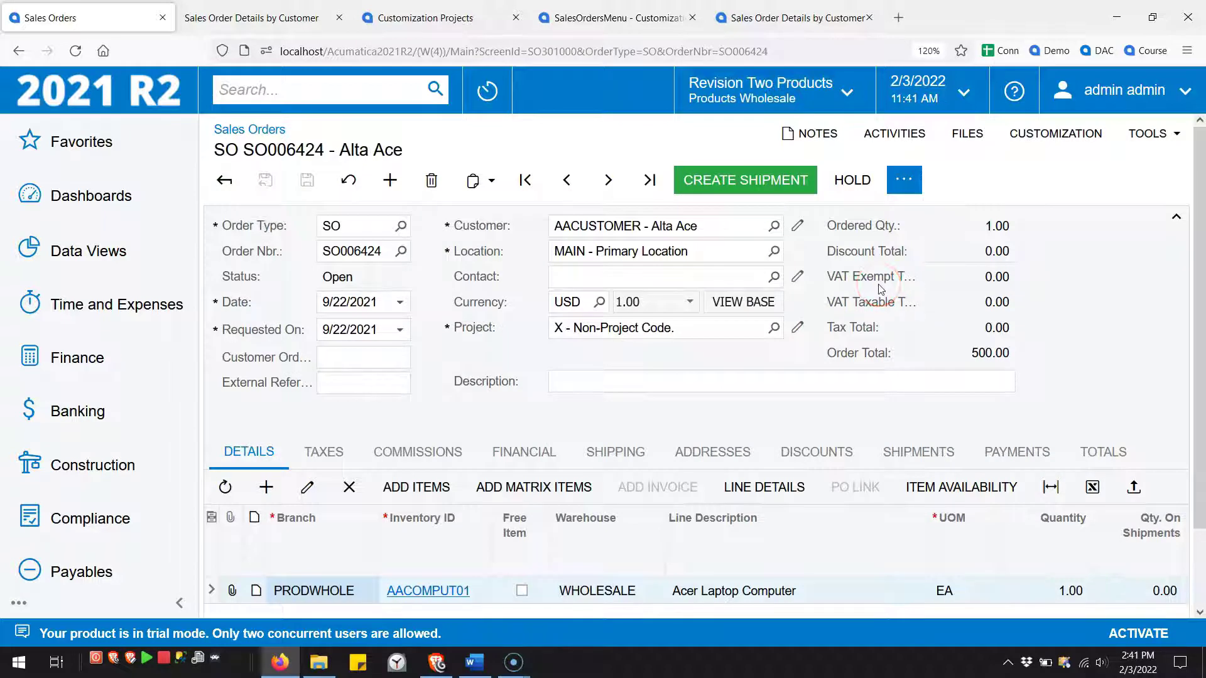
- In the All Customer Order Lines action properties, enable Add to Toolbar and Lock on Toolbar, and set the connotation to Info
{"action": "left_click", "coordinate": [565, 22]}
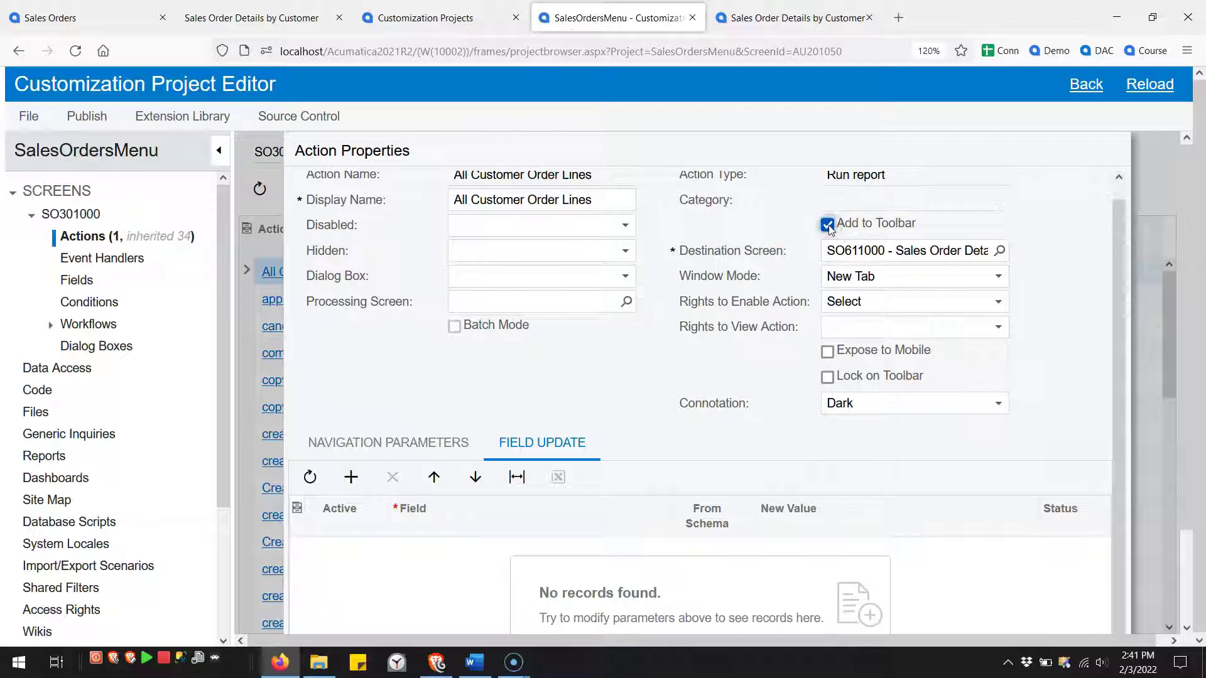
{"action": "left_click", "coordinate": [826, 378]}
{"action": "left_click", "coordinate": [906, 407]}
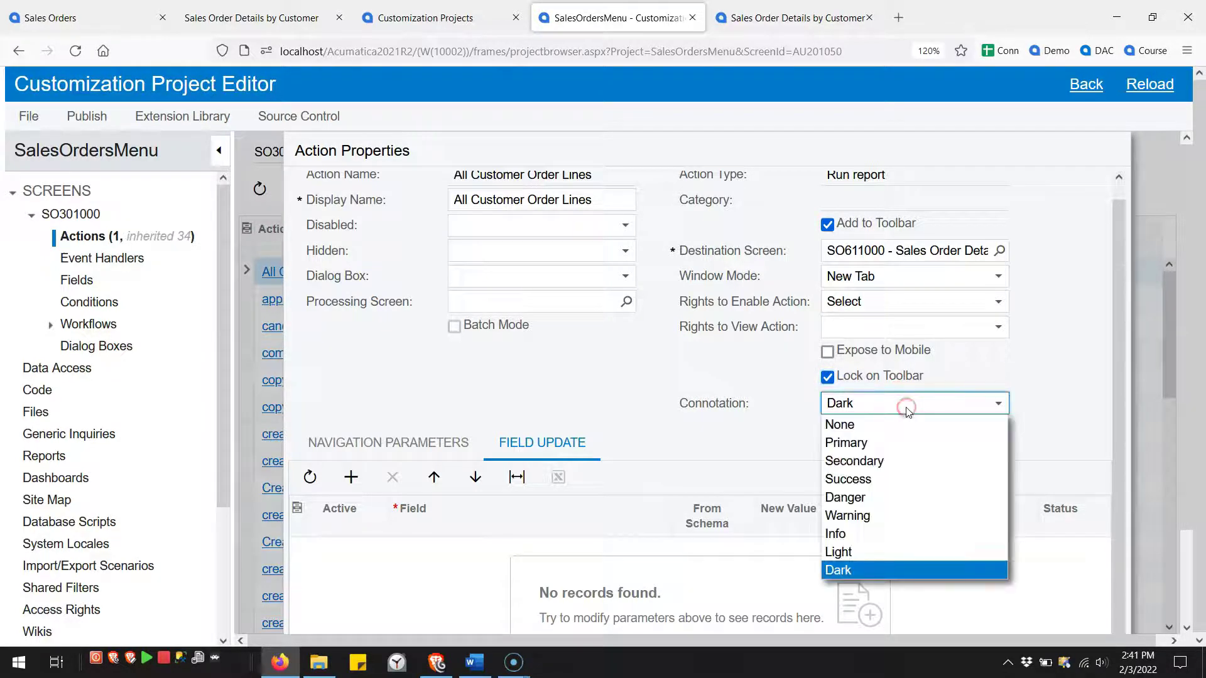
{"action": "left_click", "coordinate": [867, 534]}
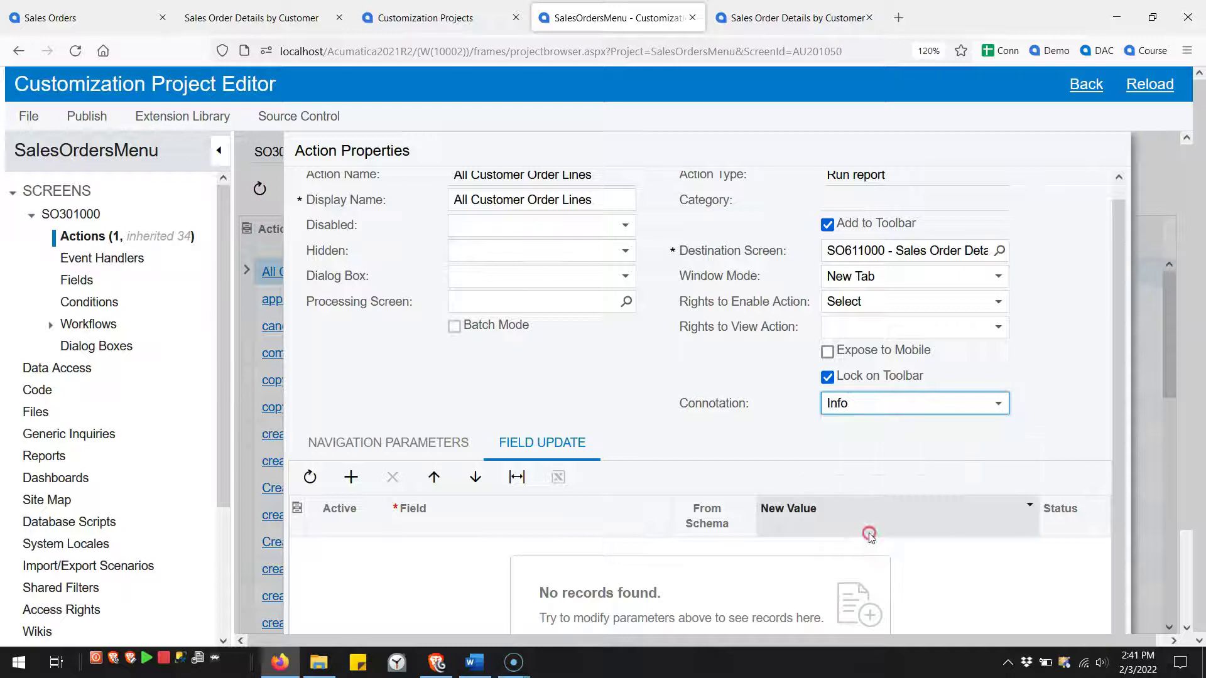
{"action": "left_click", "coordinate": [848, 468]}
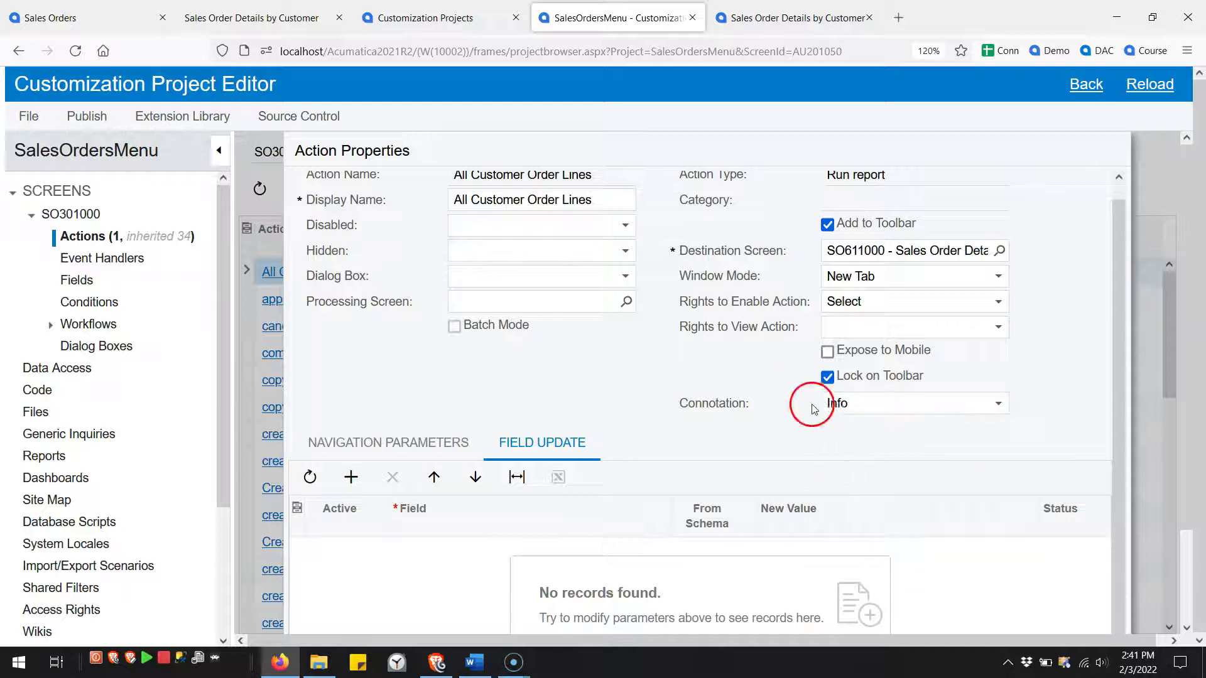
- Try to change the action's display name to "All Customer Order Lines2" and save the action properties
{"action": "left_click", "coordinate": [610, 199]}
{"action": "left_click", "coordinate": [613, 199]}
{"action": "type", "text": "2"}
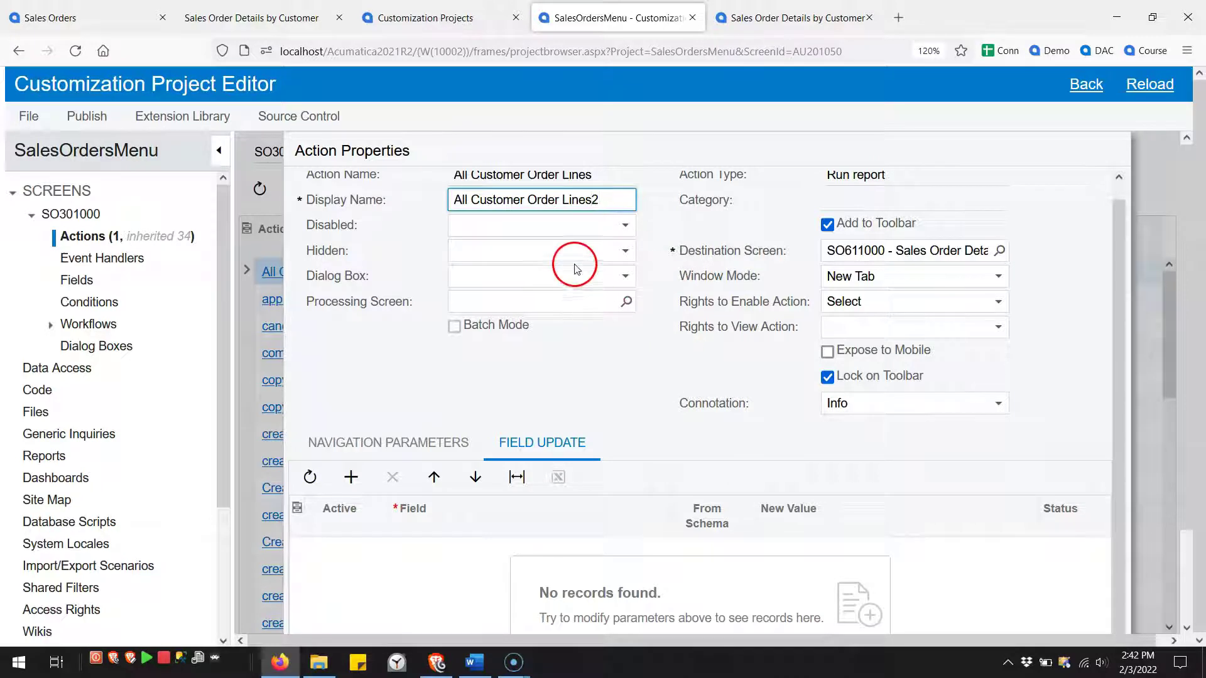
{"action": "left_click", "coordinate": [555, 226]}
{"action": "left_click", "coordinate": [605, 223]}
{"action": "left_click", "coordinate": [681, 236]}
{"action": "left_click", "coordinate": [750, 293]}
{"action": "scroll", "coordinate": [749, 294], "scroll_direction": "down", "scroll_amount": 2}
{"action": "left_click", "coordinate": [942, 527]}
{"action": "left_click", "coordinate": [1017, 624]}
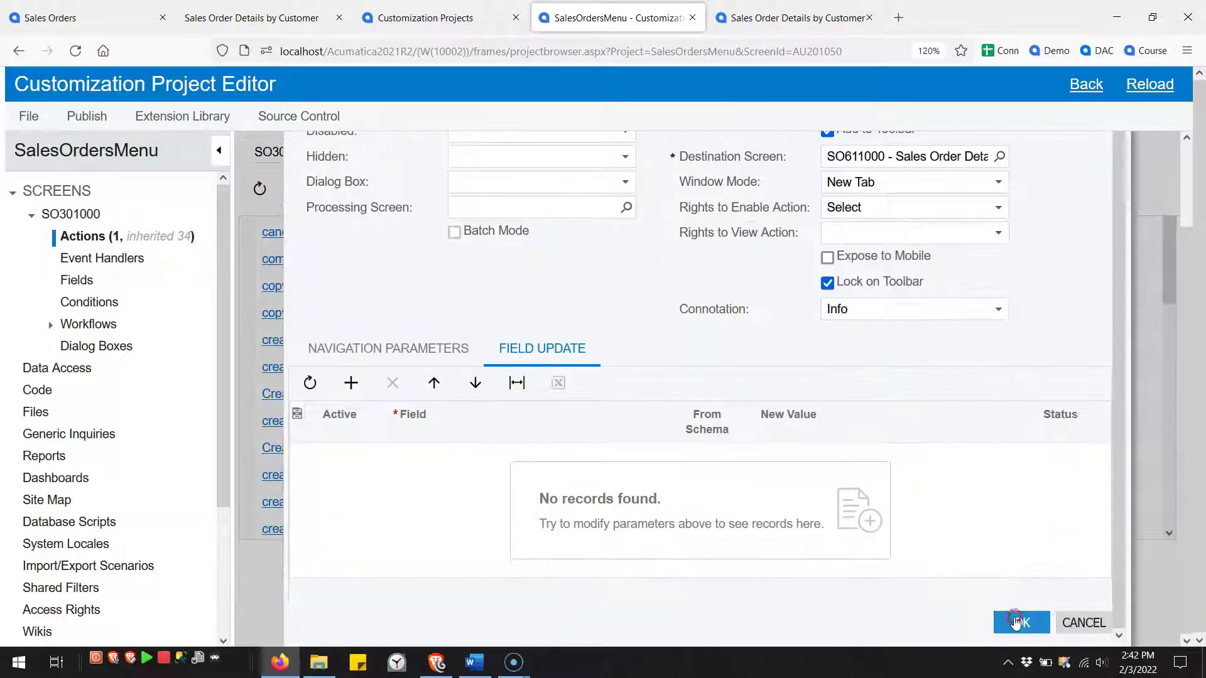
- Reopen the All Customer Order Lines action, enable Add to Toolbar and Lock on Toolbar, and choose the Info connotation
{"action": "left_click", "coordinate": [366, 230]}
{"action": "left_click", "coordinate": [304, 272]}
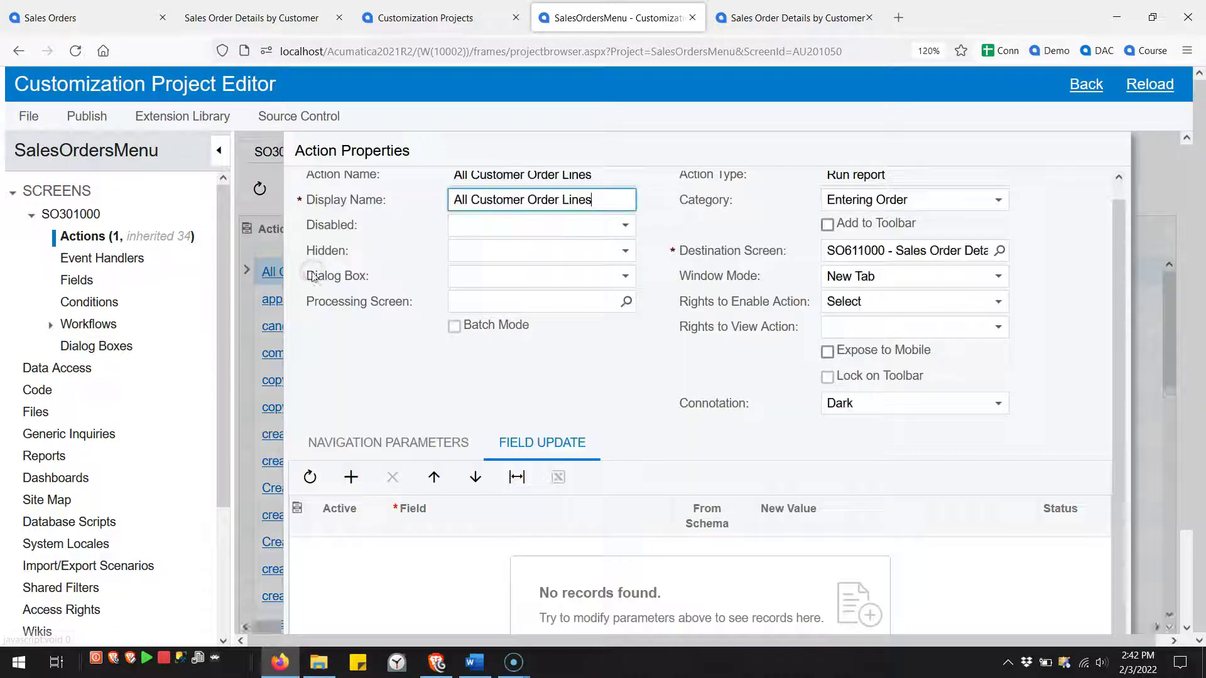
{"action": "left_click", "coordinate": [826, 226]}
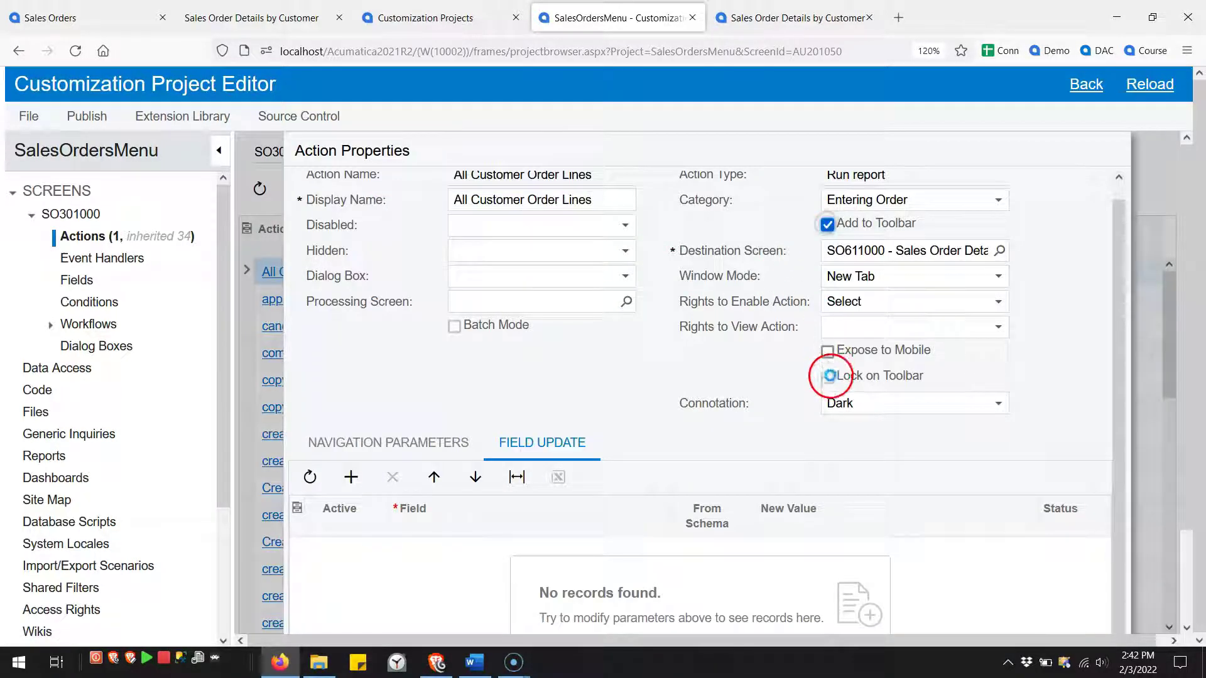
{"action": "left_click", "coordinate": [827, 377]}
{"action": "left_click", "coordinate": [849, 407]}
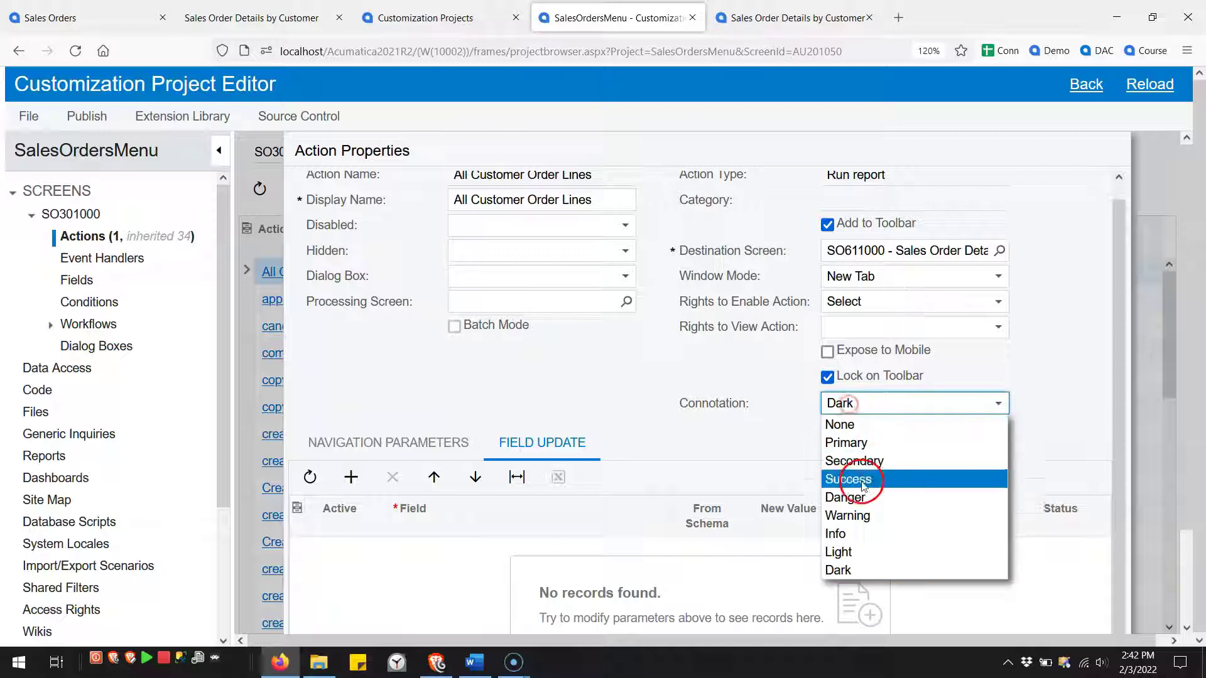
{"action": "left_click", "coordinate": [855, 534]}
- Set the display name to "All Customer Order Lines22" and save the action properties
{"action": "left_click", "coordinate": [607, 199]}
{"action": "left_click", "coordinate": [614, 201]}
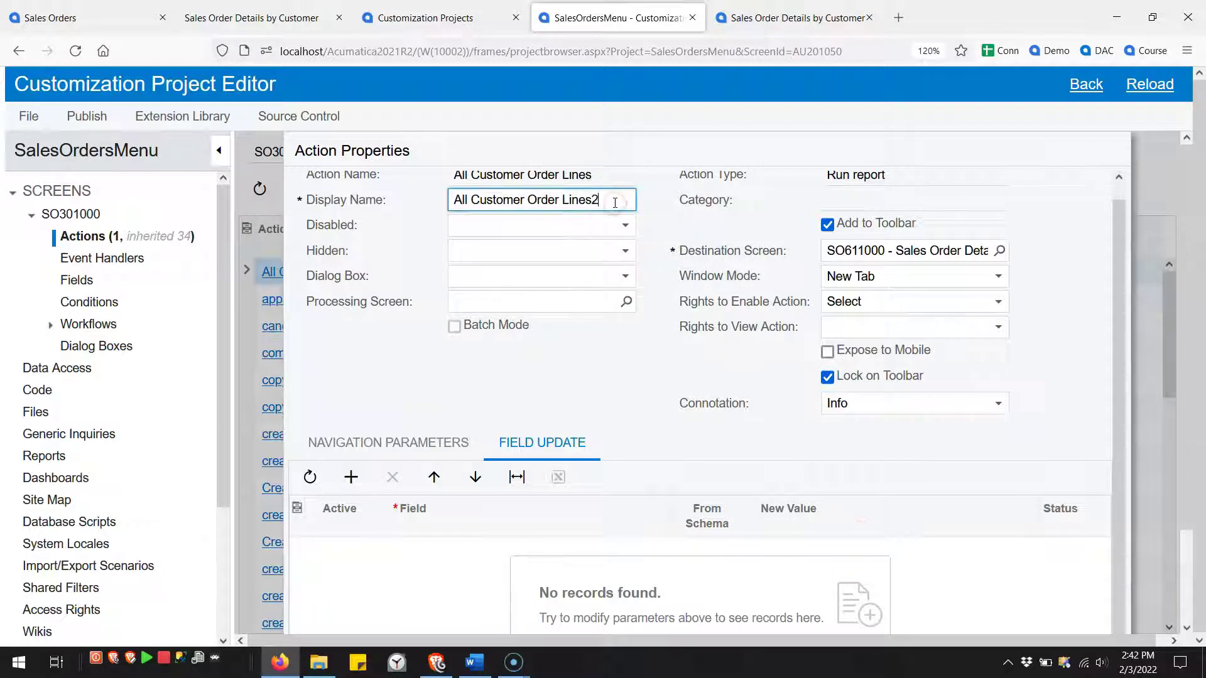
{"action": "key", "text": "Tab"}
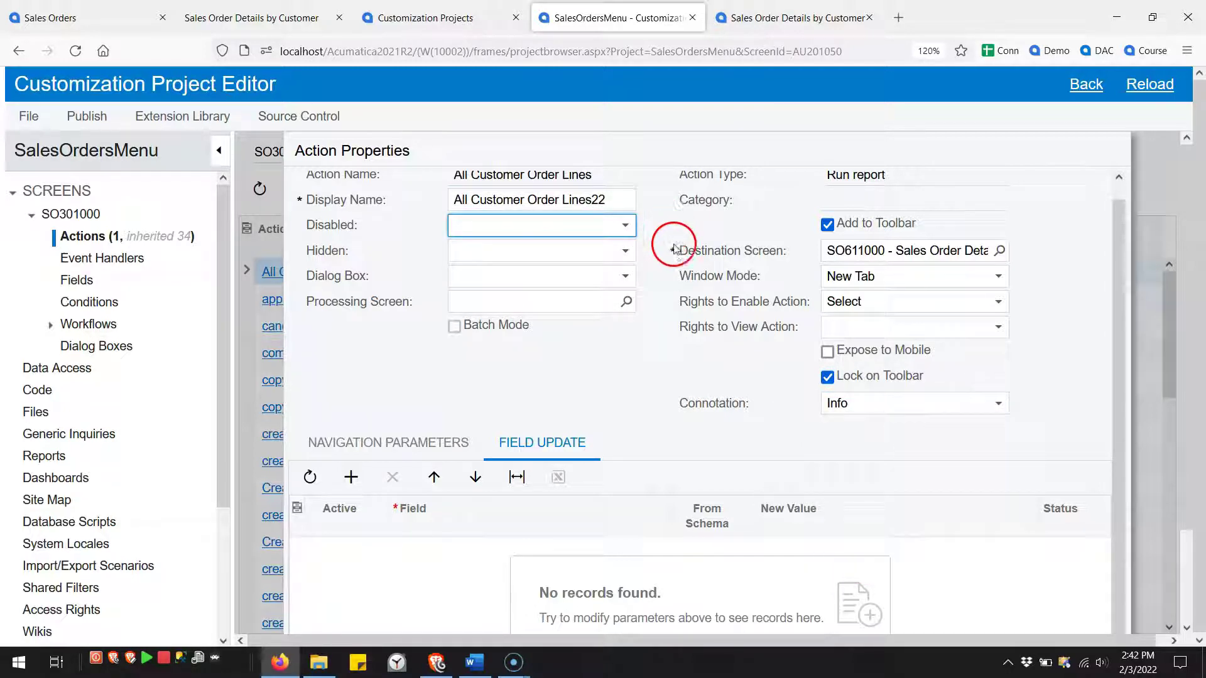
{"action": "scroll", "coordinate": [842, 512], "scroll_direction": "down", "scroll_amount": 3}
{"action": "left_click", "coordinate": [1020, 622]}
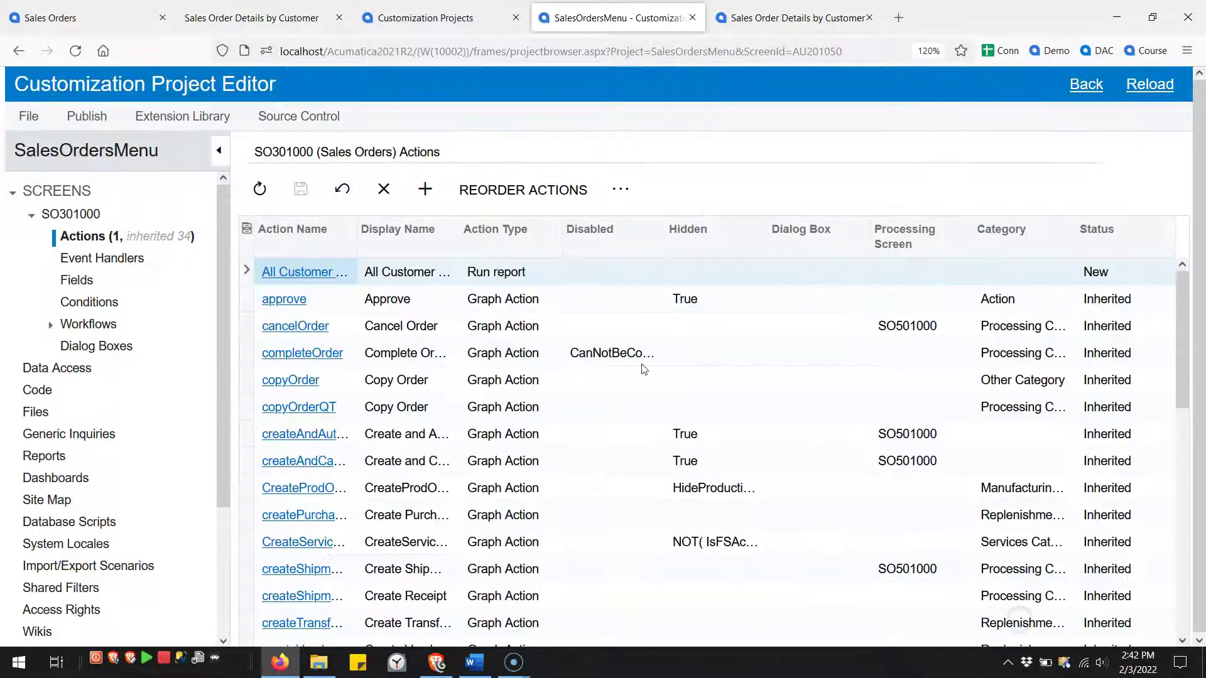
- Restore the action's display name to "All Customer Order Lines" and save its properties
{"action": "left_click", "coordinate": [317, 284]}
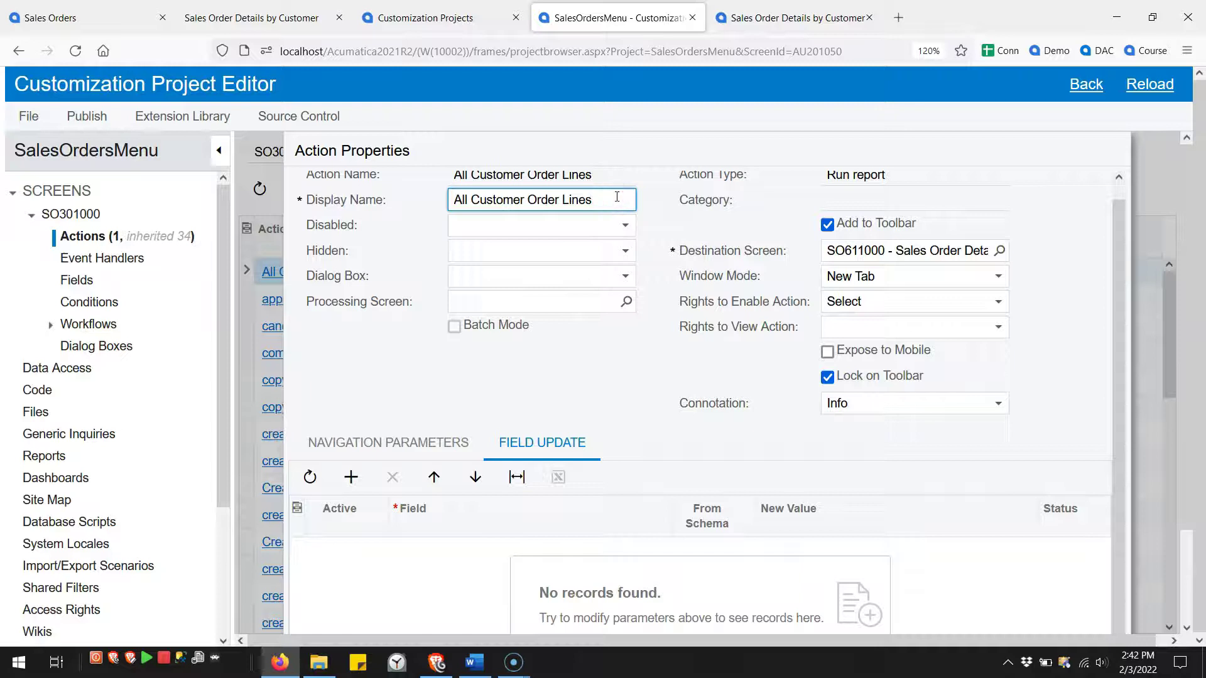
{"action": "scroll", "coordinate": [879, 533], "scroll_direction": "down", "scroll_amount": 3}
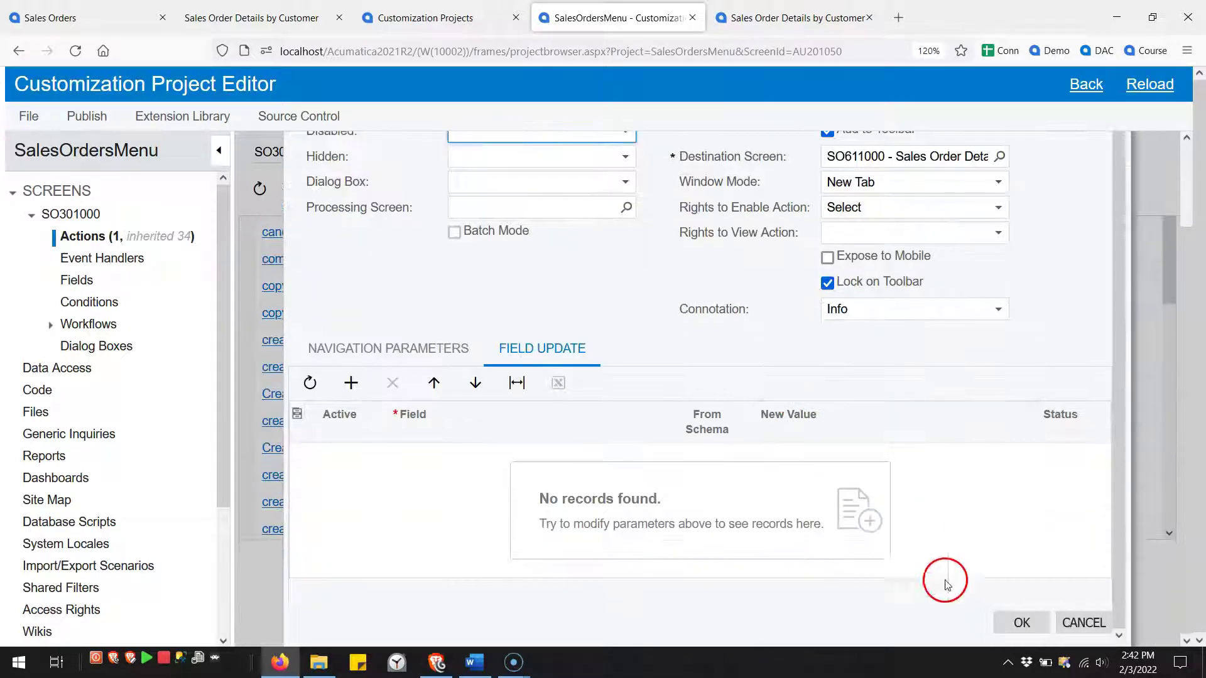
{"action": "left_click", "coordinate": [1016, 622]}
- Check the saved toolbar and connotation settings in the All Customer Order Lines properties, and close them without changes
{"action": "left_click", "coordinate": [292, 270]}
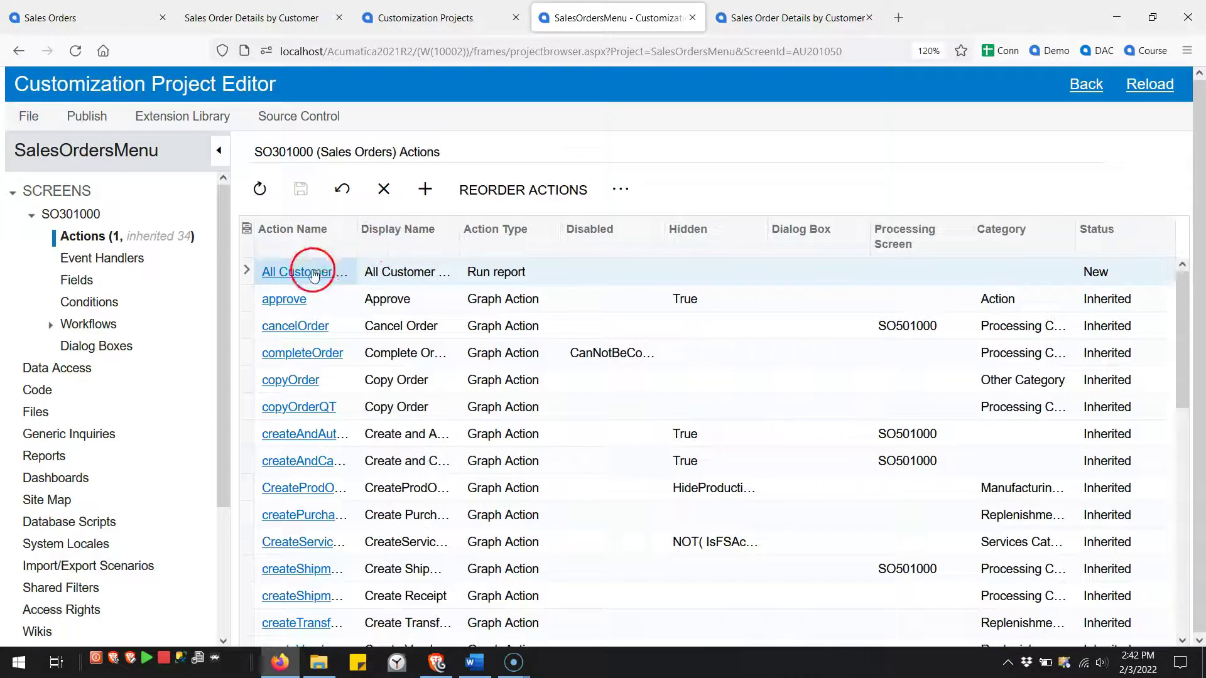
{"action": "scroll", "coordinate": [879, 503], "scroll_direction": "down", "scroll_amount": 3}
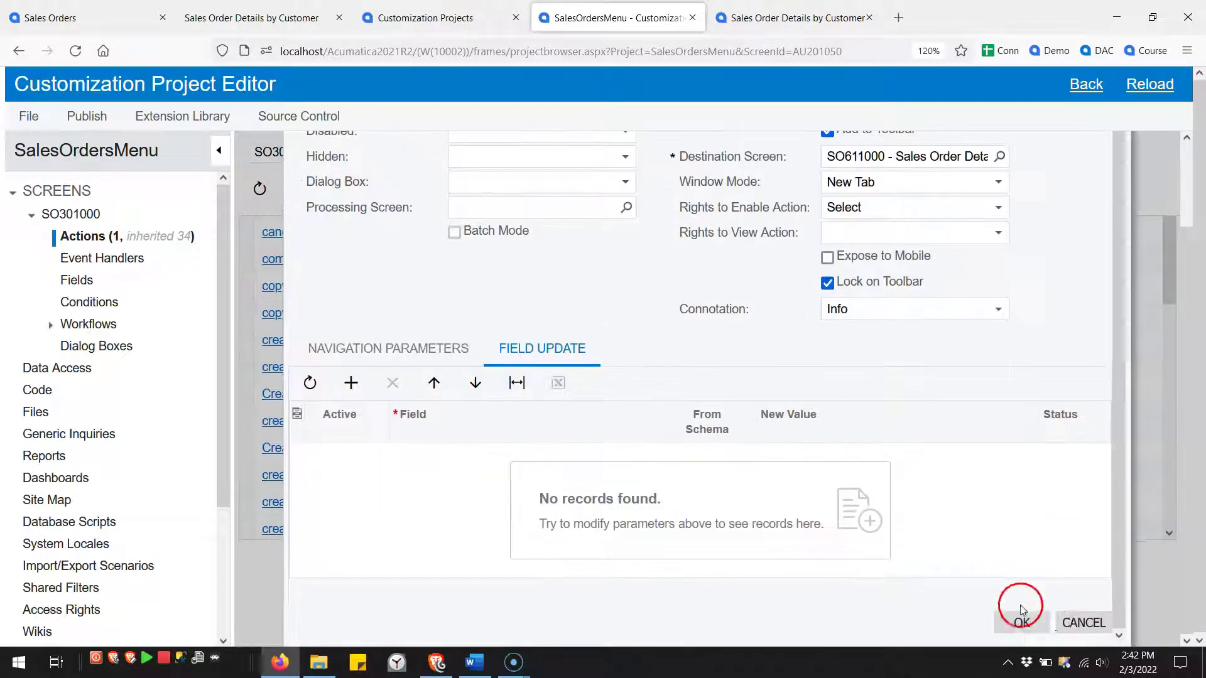
{"action": "left_click", "coordinate": [1075, 625]}
- Publish the current SalesOrdersMenu project and close the compilation pane
{"action": "left_click", "coordinate": [87, 117]}
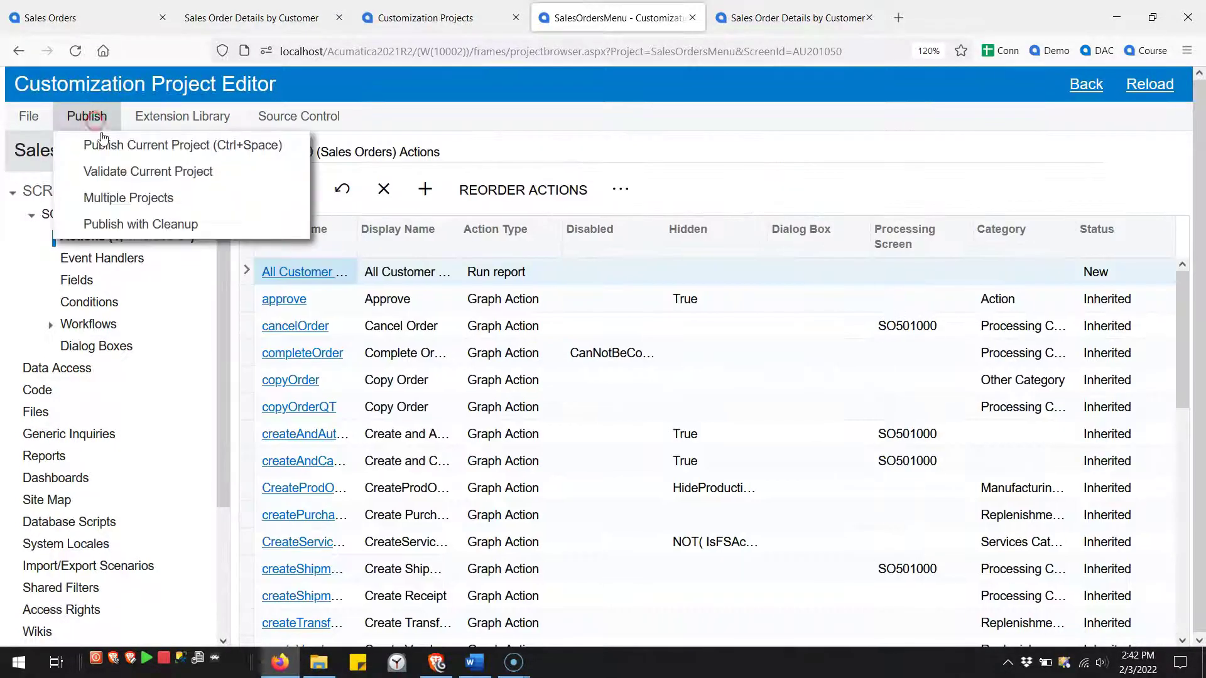
{"action": "left_click", "coordinate": [104, 157]}
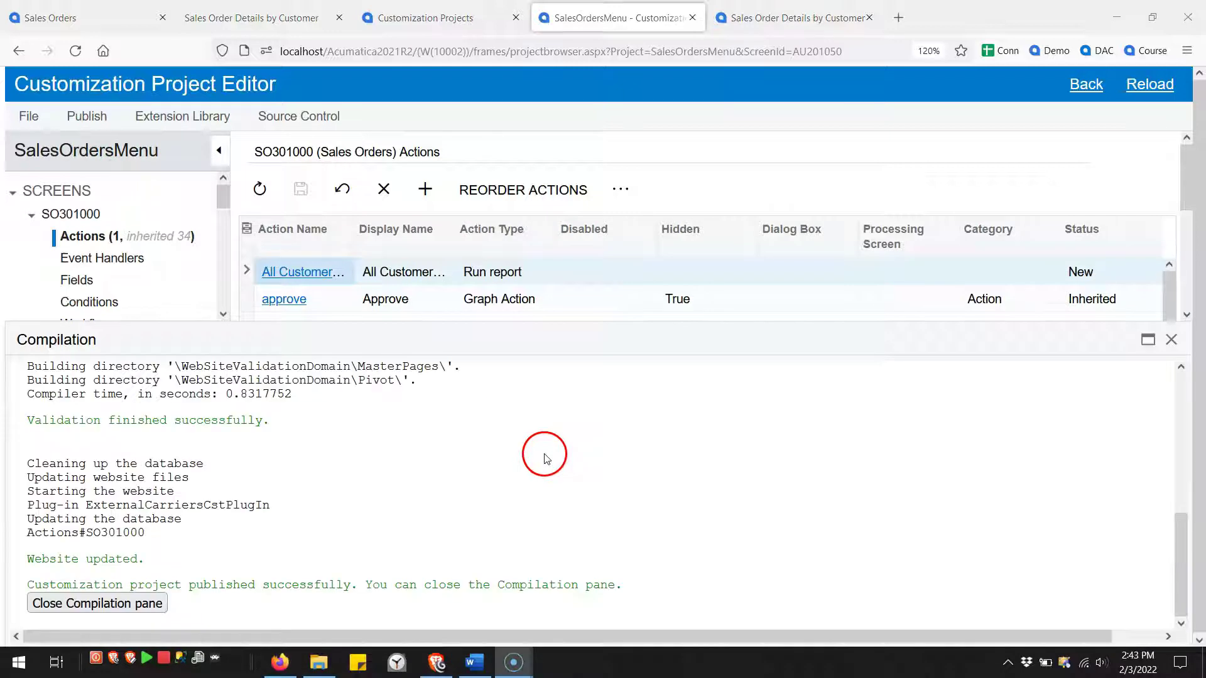
{"action": "left_click", "coordinate": [128, 605]}
- Reload the open sales order and check where All Customer Order Lines appears on the toolbar and in the actions menu
{"action": "left_click", "coordinate": [91, 28]}
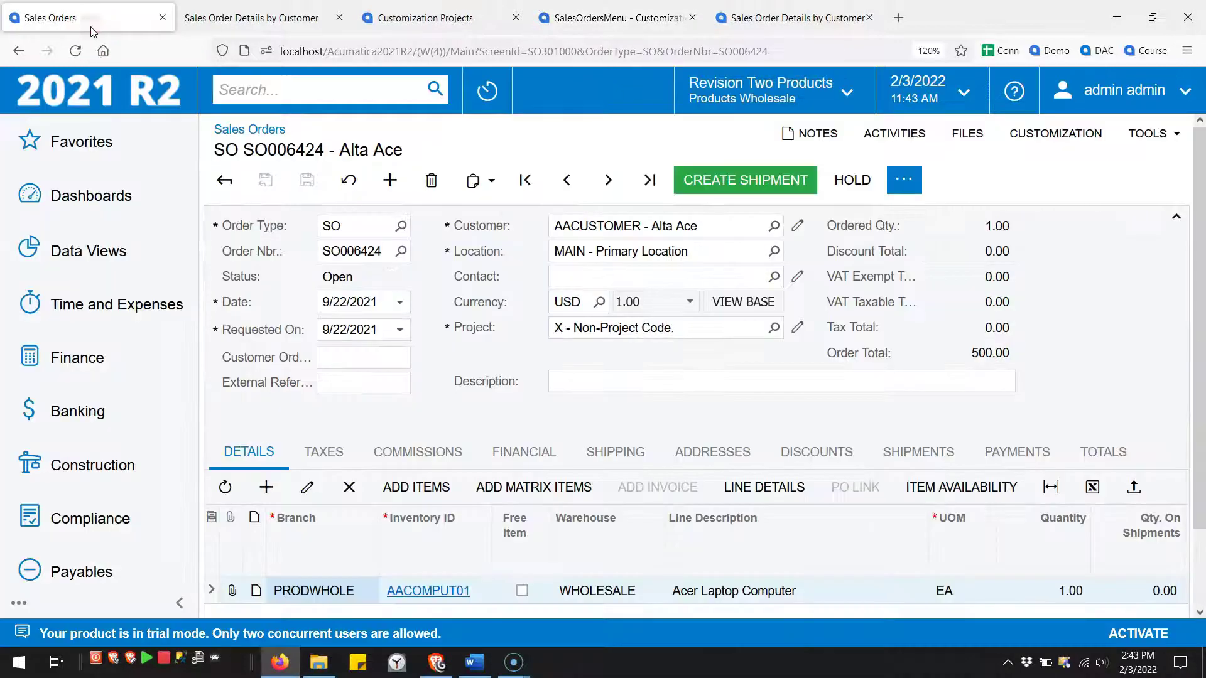
{"action": "key", "text": "F5"}
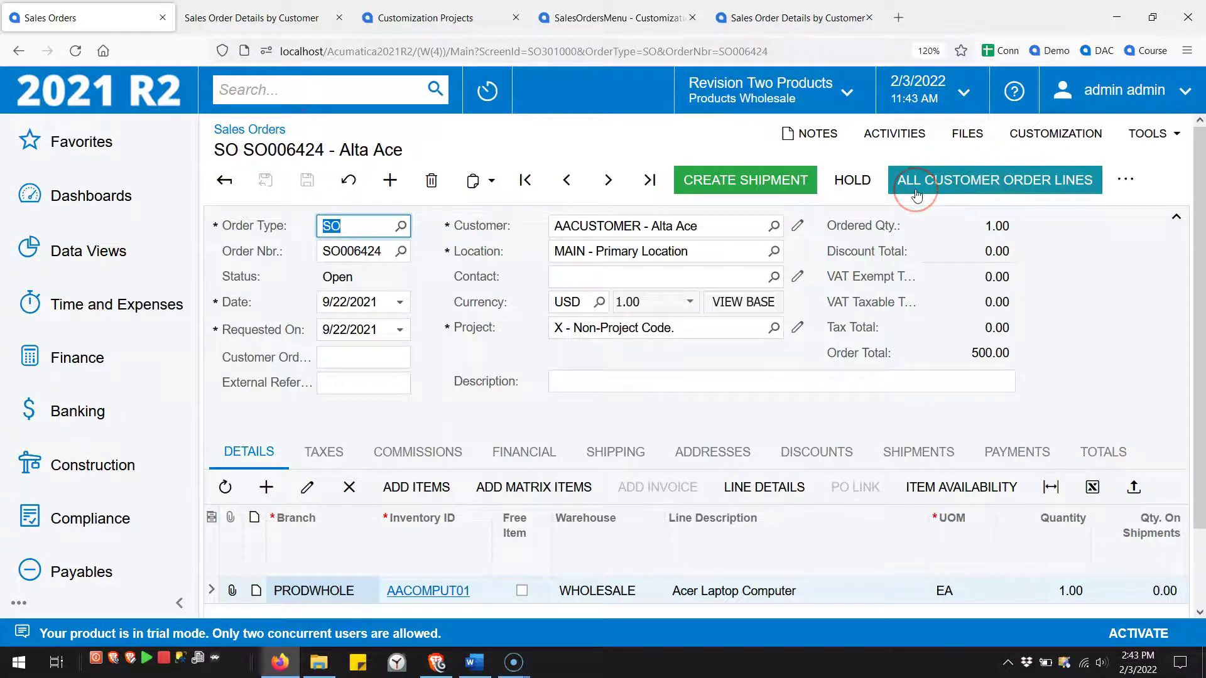
{"action": "left_click", "coordinate": [1126, 180]}
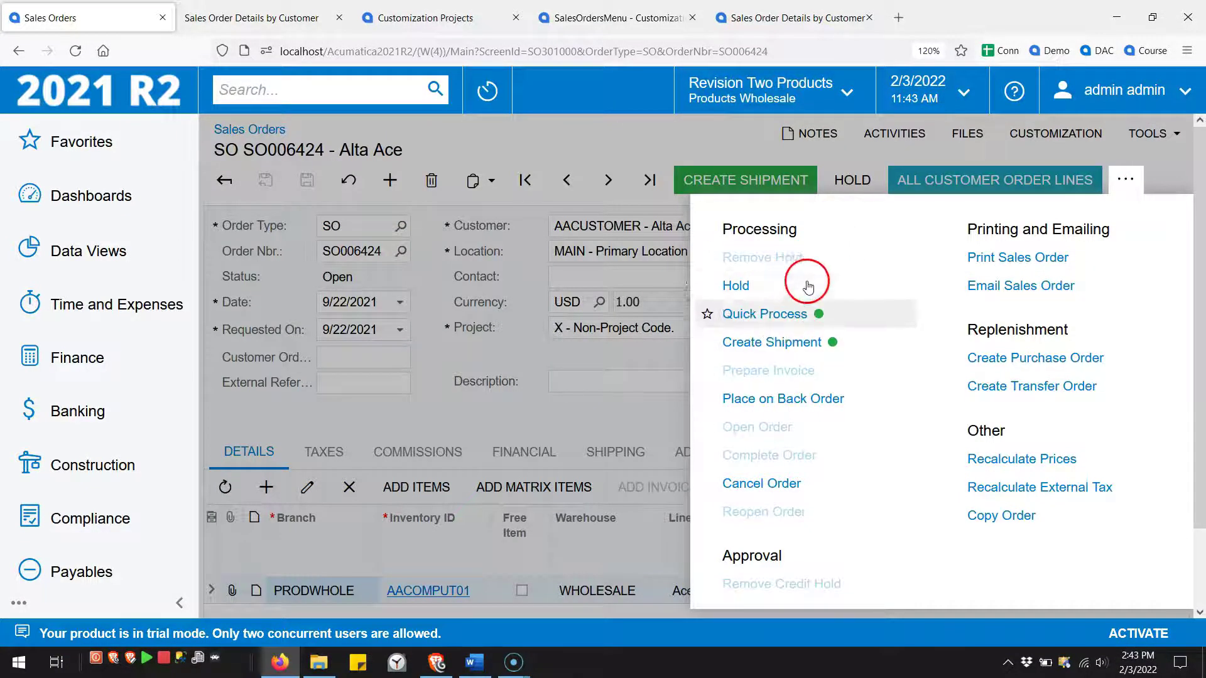
{"action": "left_click", "coordinate": [1121, 182]}
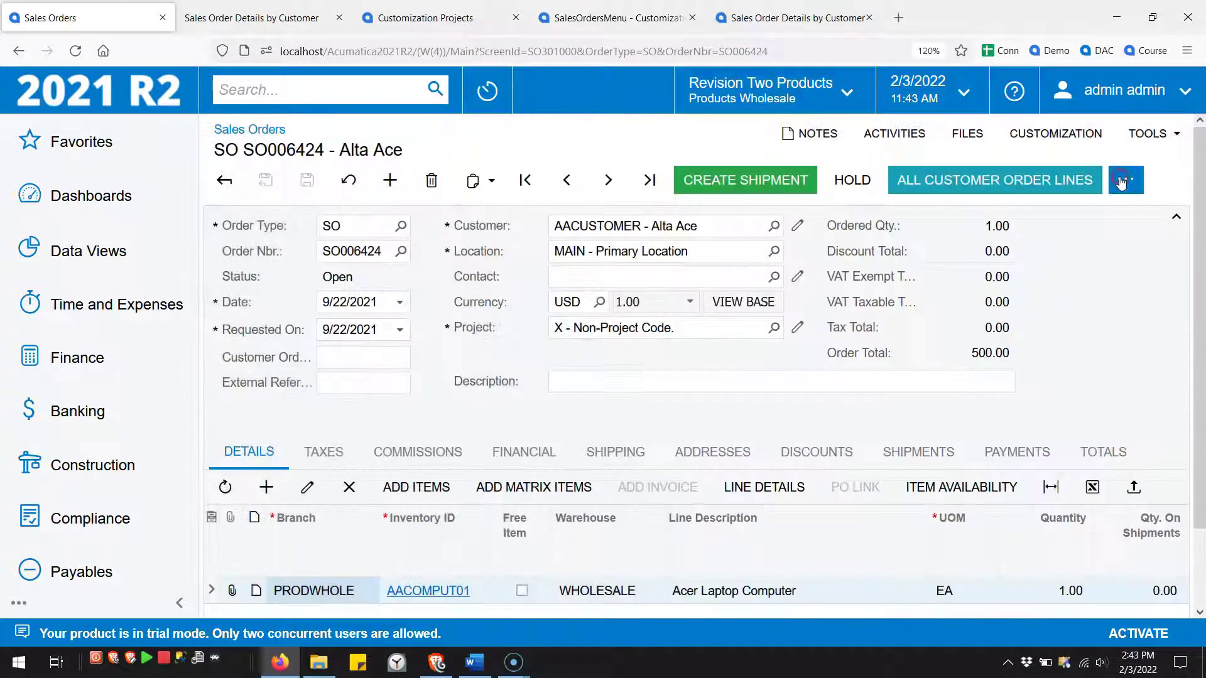